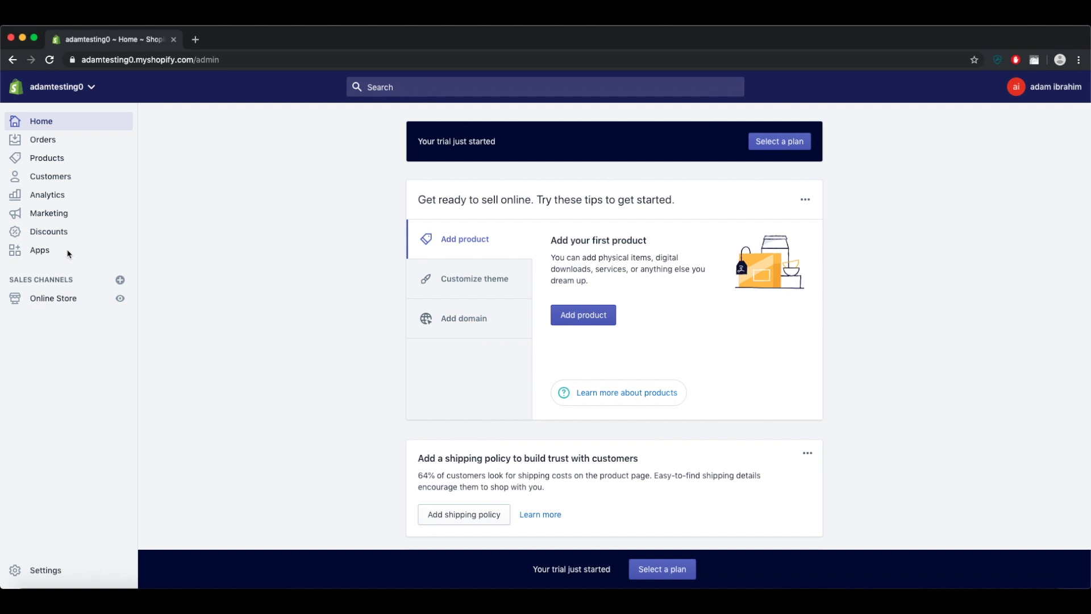
Step: From Apps, search the Shopify App Store for 'quickbooks' and browse the 35 results
click(38, 256)
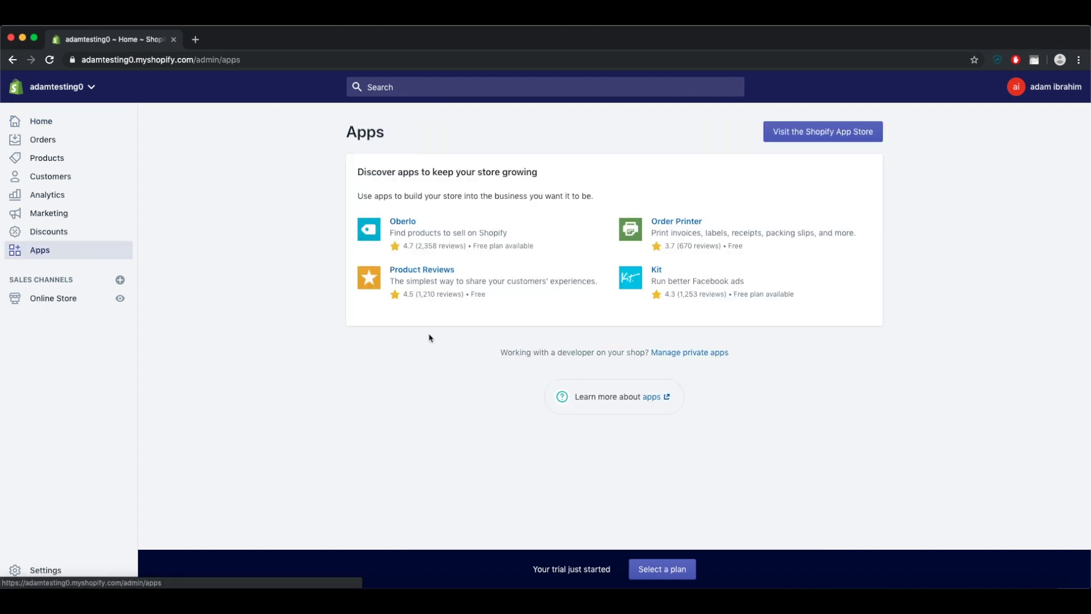
click(805, 133)
click(198, 234)
text(quick)
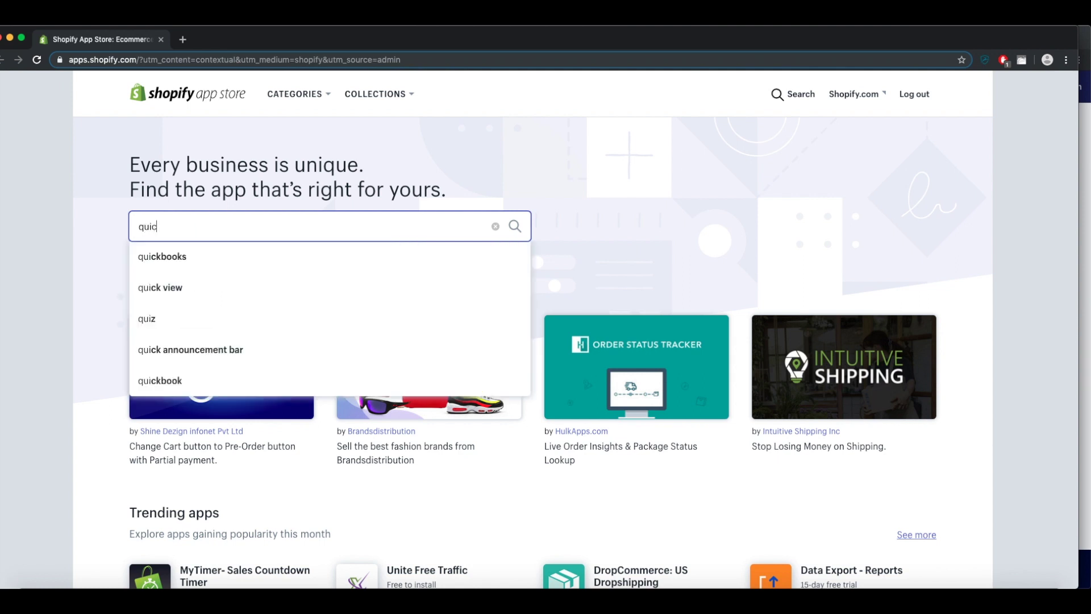
click(188, 256)
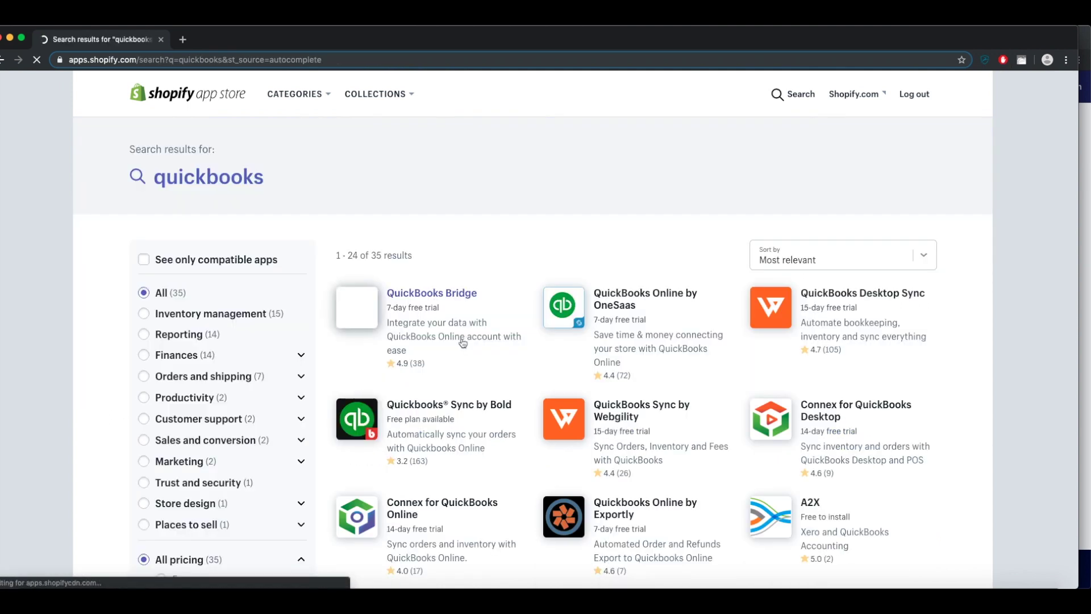
scroll(463, 343, down, 4)
Step: Add and install QuickBooks Daily Summary, then advance its setup tour to step 2
click(647, 408)
click(293, 286)
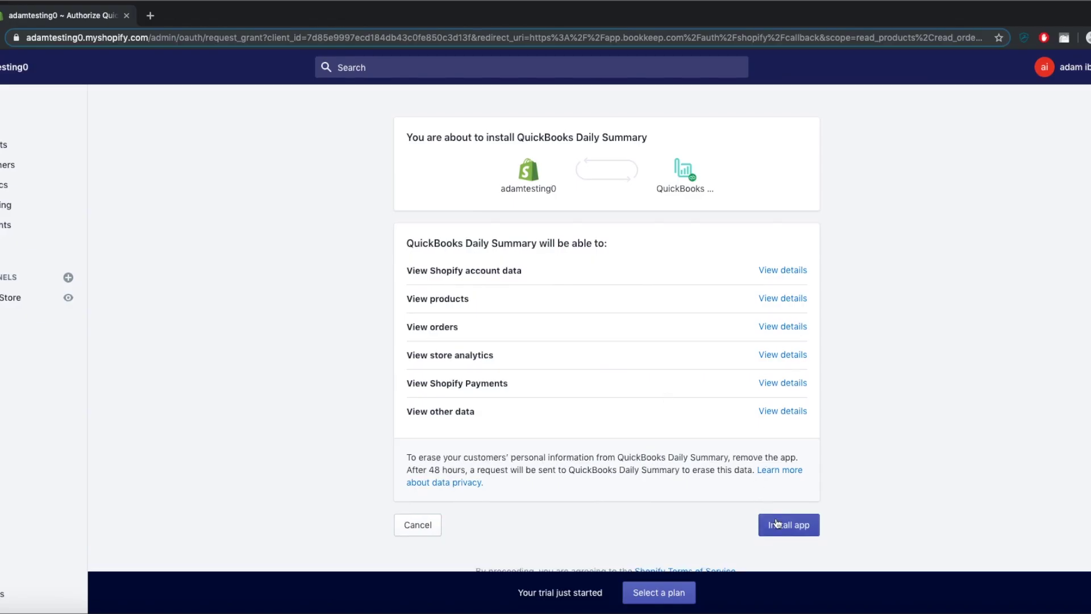
click(758, 507)
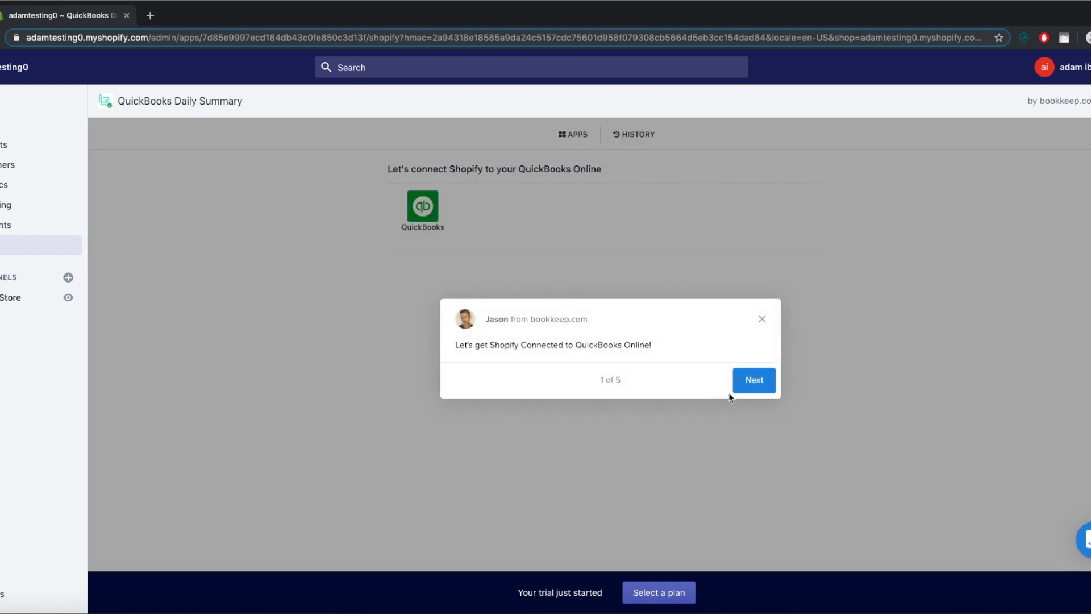
click(750, 384)
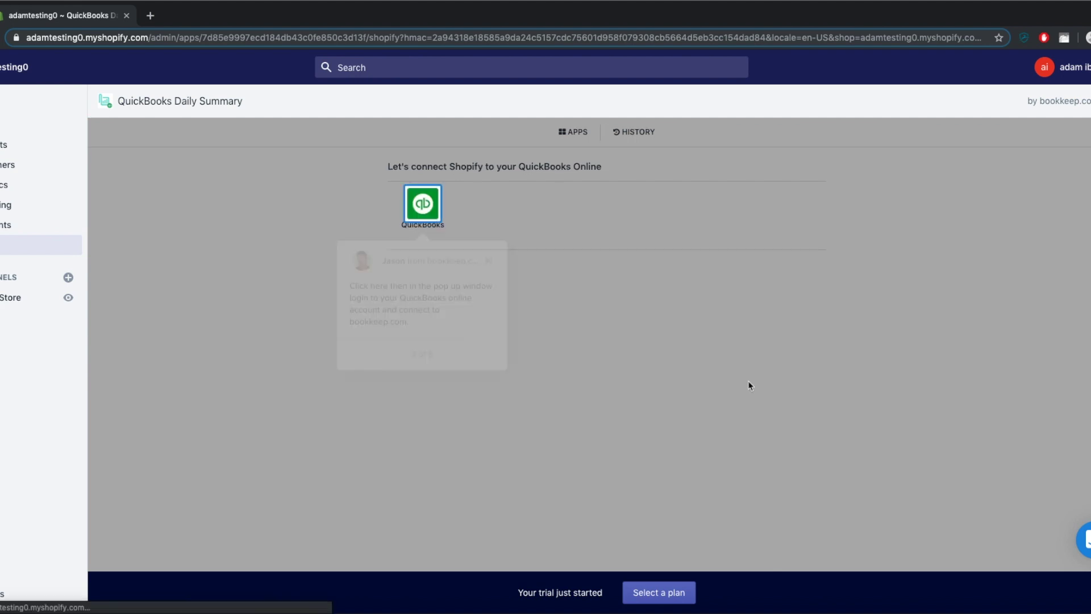
Step: Connect QuickBooks Online through the Intuit sign-in window
click(433, 218)
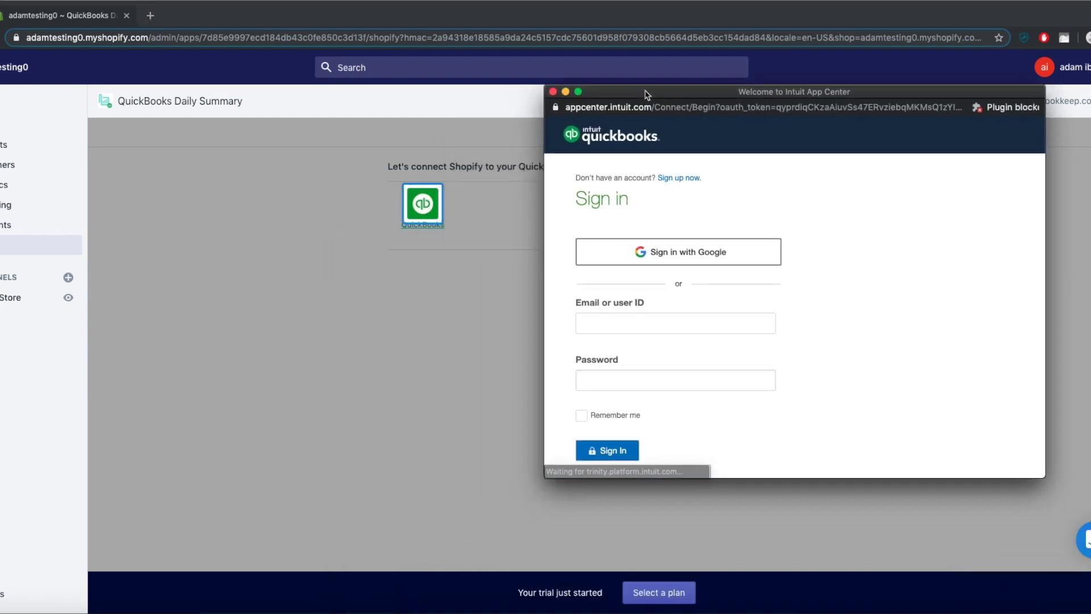
drag(646, 95, 623, 129)
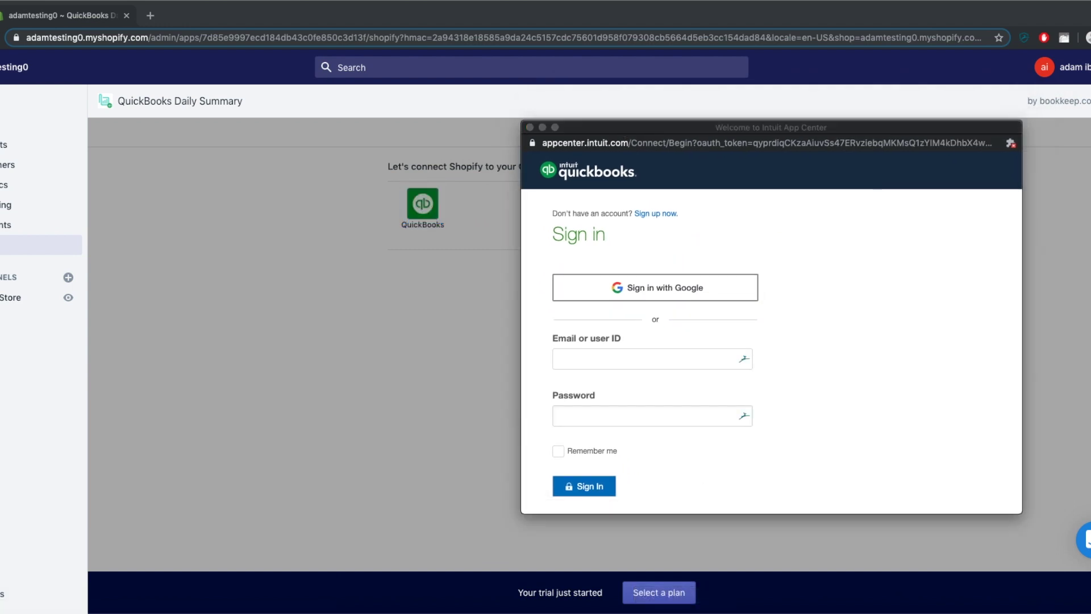
click(948, 482)
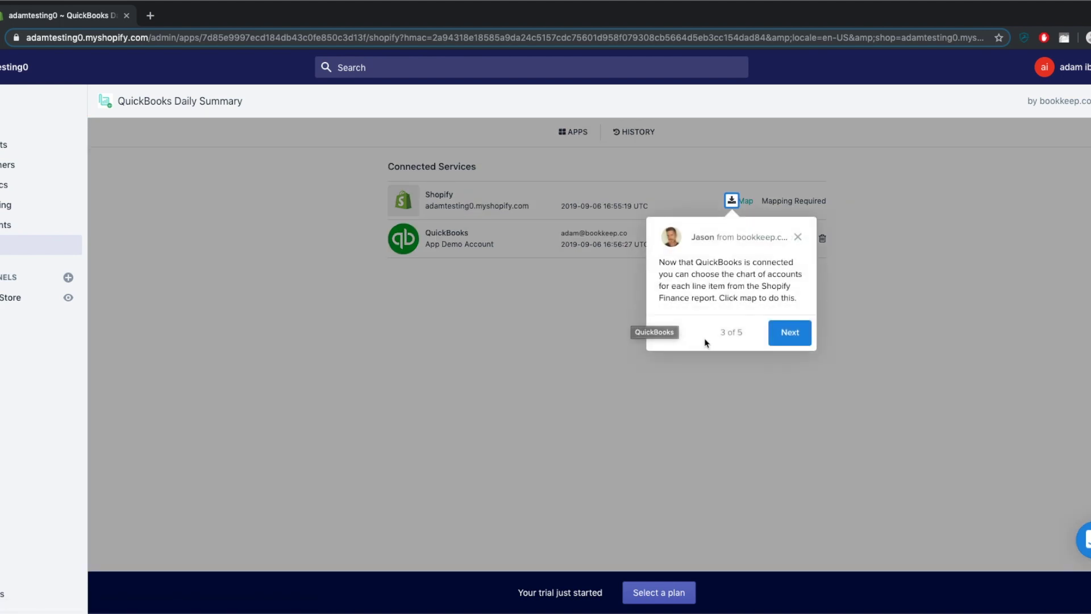
Step: Finish the setup tour and open the Shopify Ecommerce account mapping form
click(796, 330)
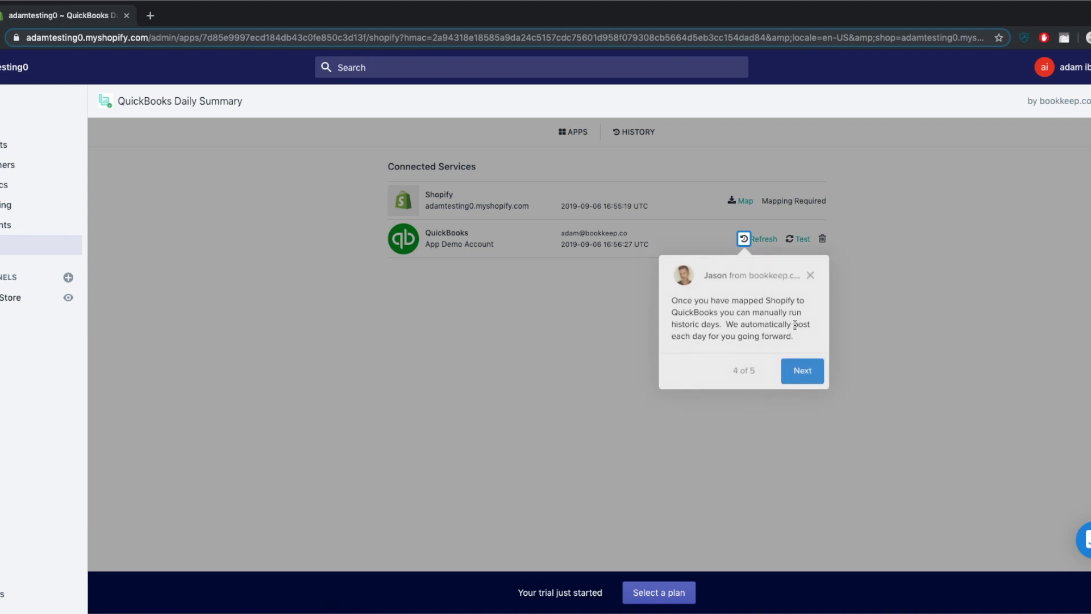
click(800, 370)
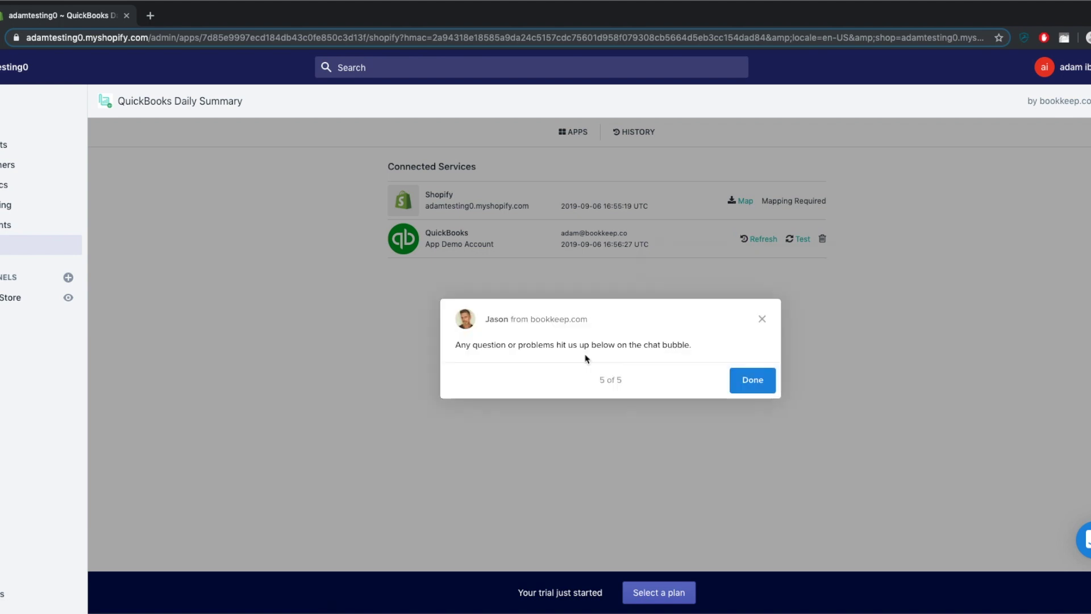
click(749, 384)
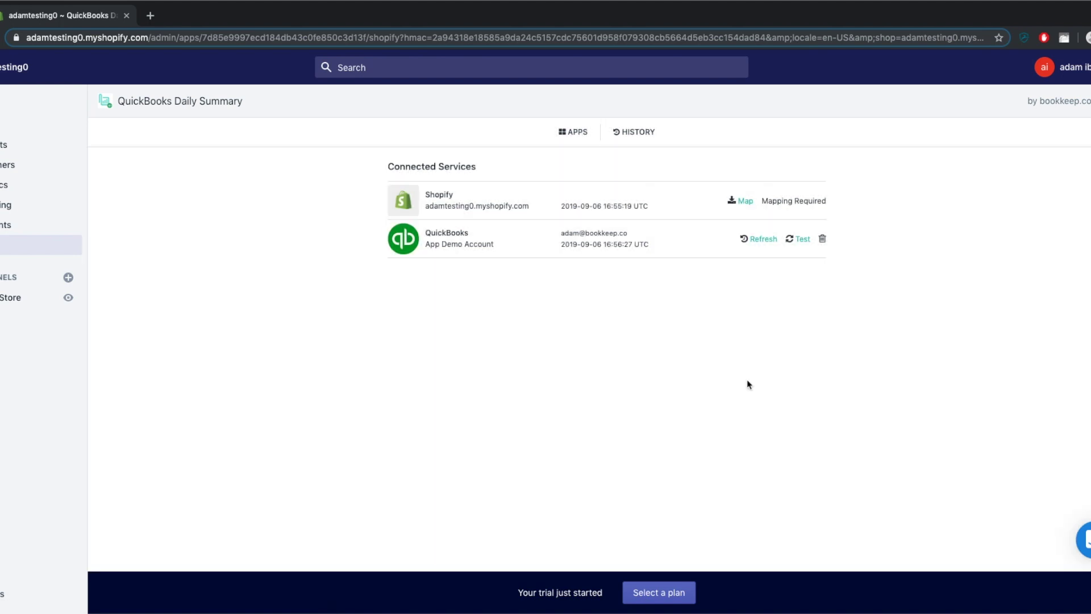
click(745, 202)
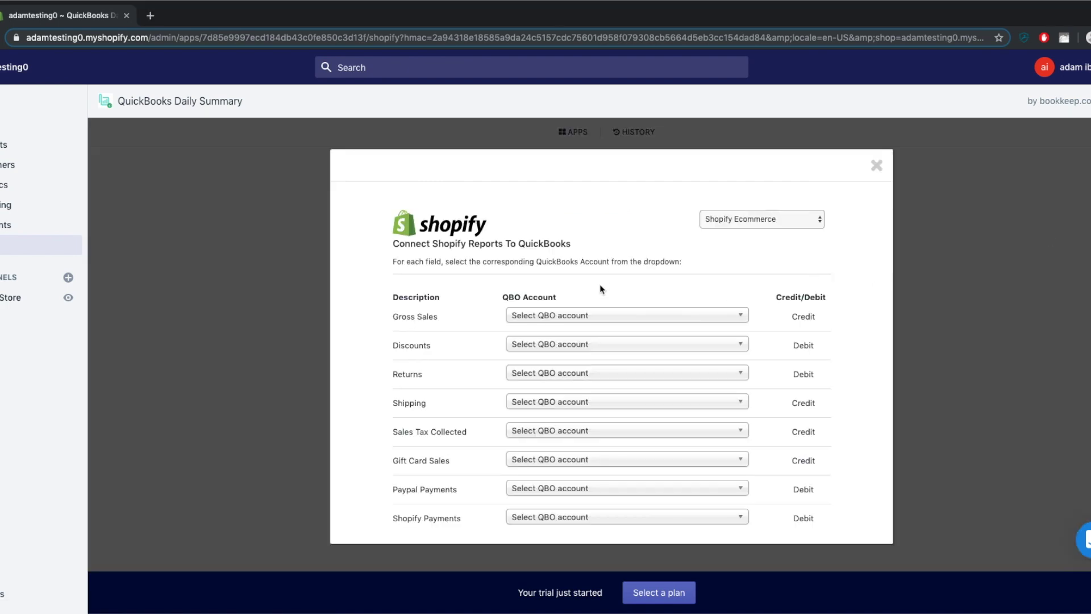
click(601, 316)
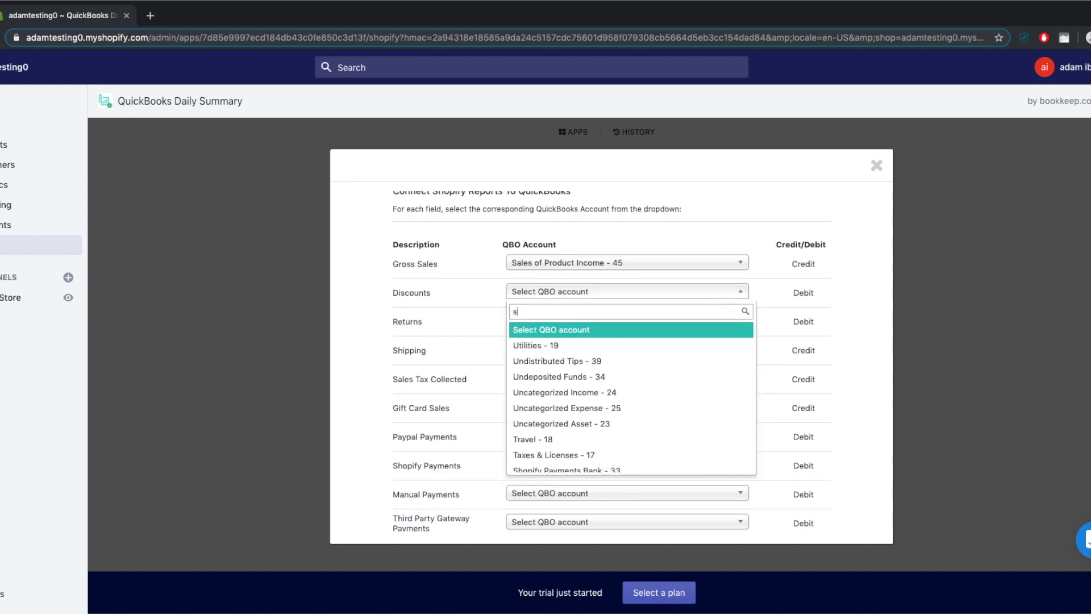
Step: Map Gross Sales to Sales of Product Income - 45 and Discounts to Discounts/Refunds Given - 38
text(sho)
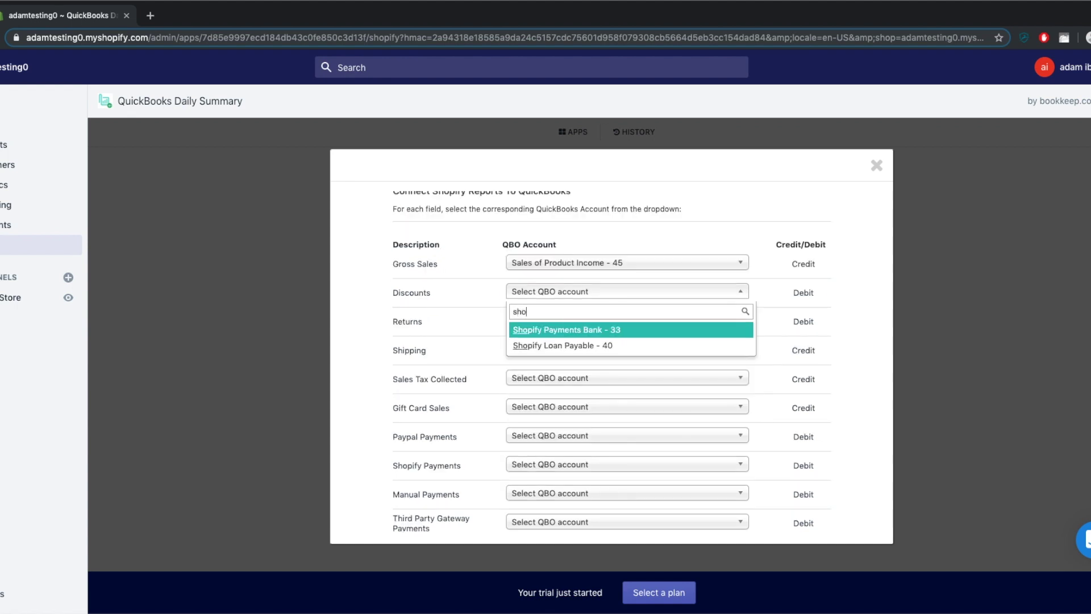
text(p)
key(ctrl+a)
text(sales)
key(ctrl+a)
text(di)
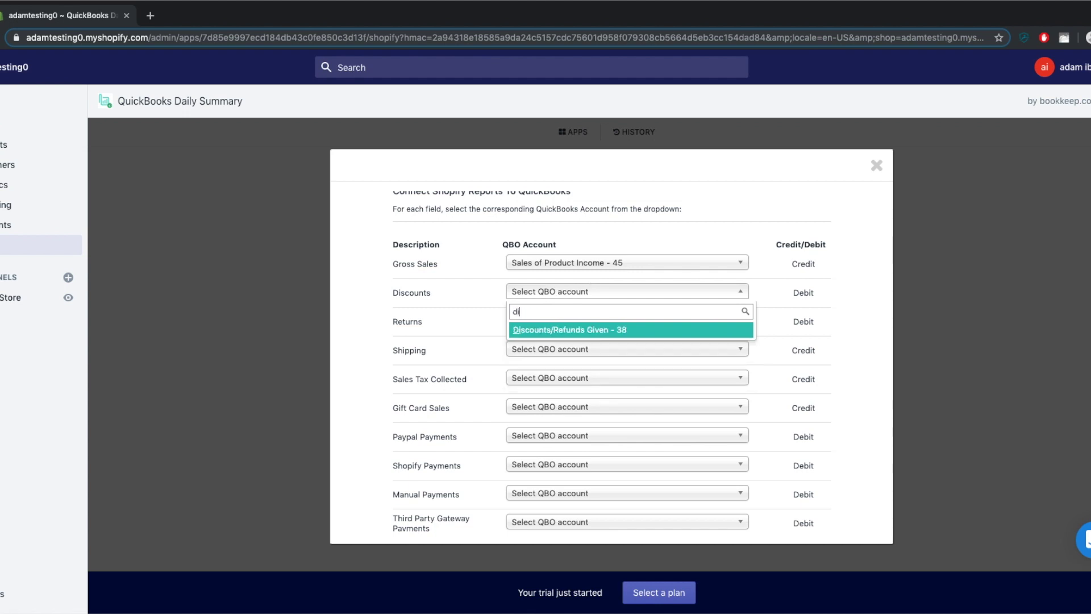
click(621, 330)
Step: Map Returns to Discounts/Refunds Given - 38, Shipping, and Gift Tender Total to Gift Cards - 41
click(600, 320)
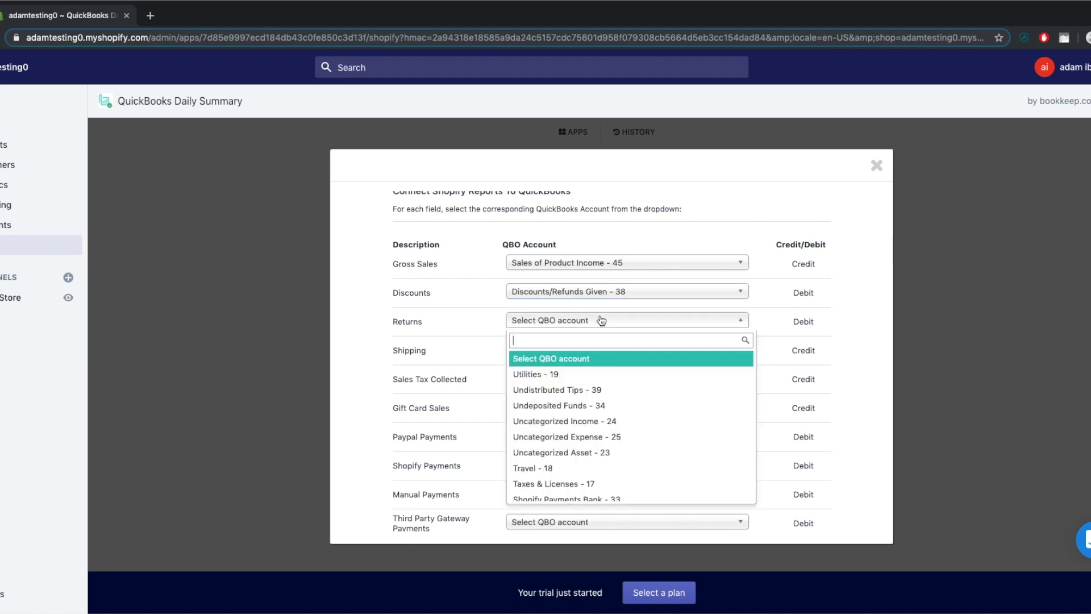
text(re)
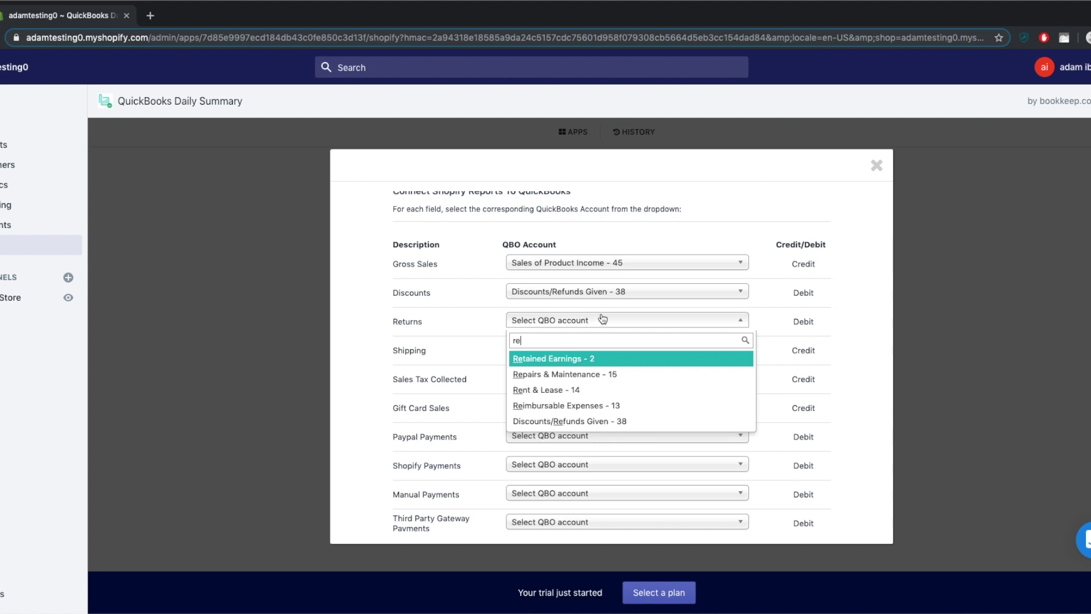
click(582, 421)
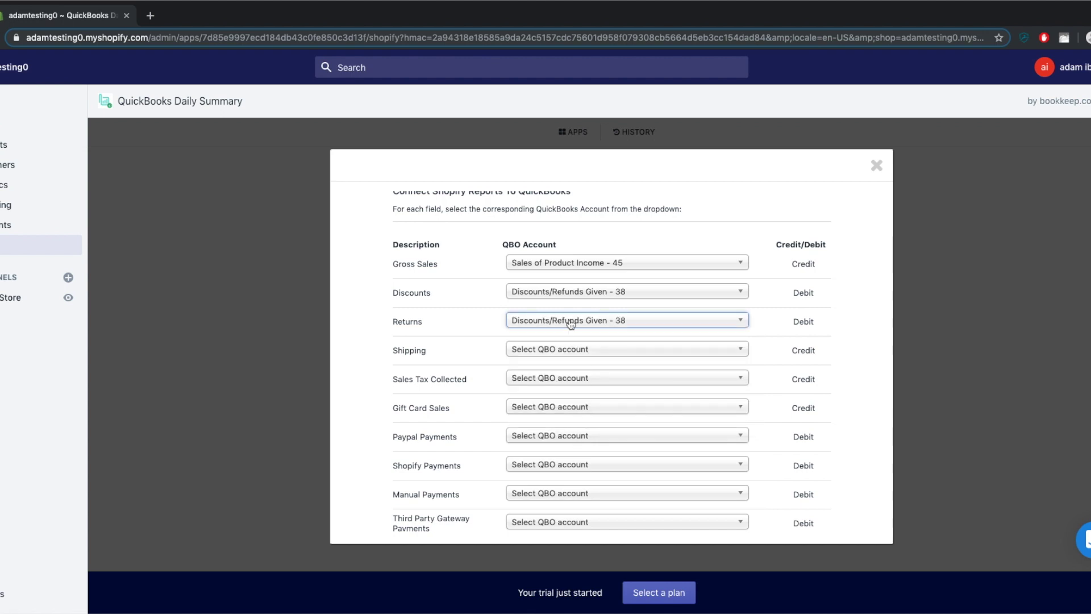
scroll(471, 379, down, 3)
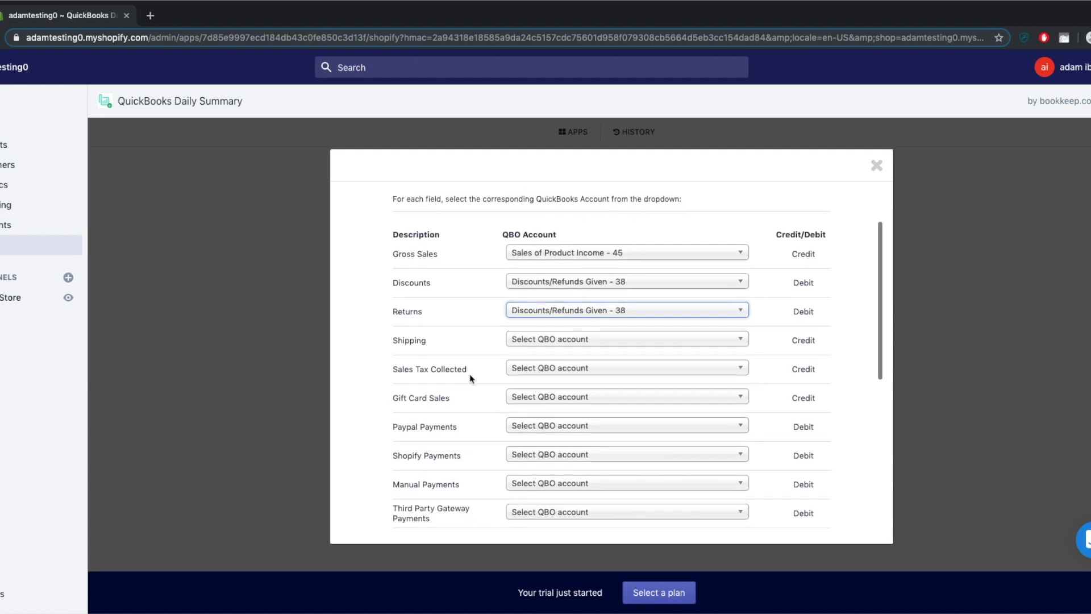
click(560, 280)
text(shi)
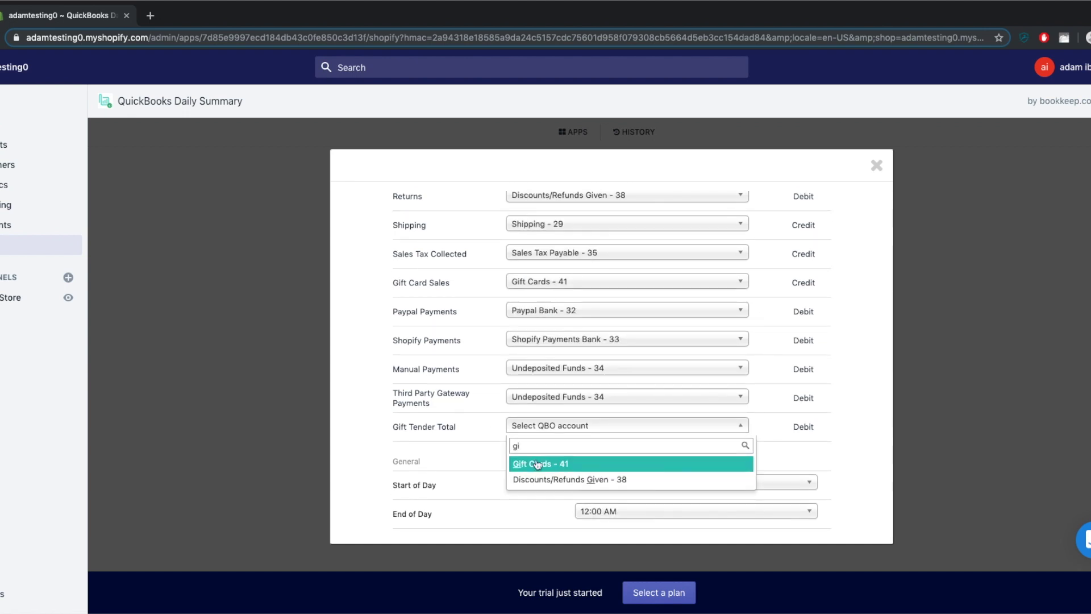
click(536, 464)
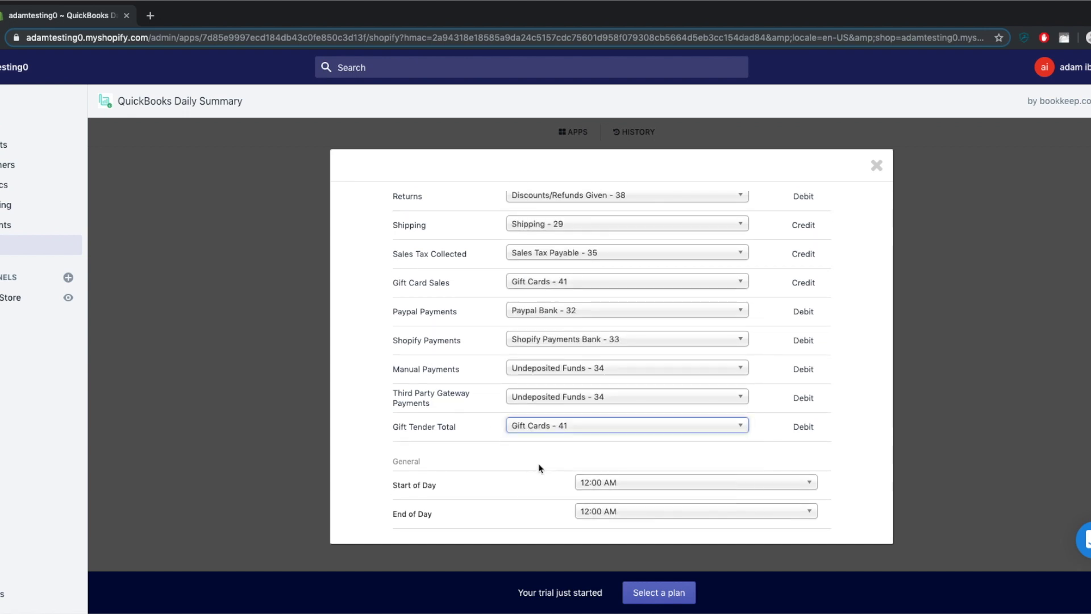
scroll(453, 447, down, 2)
scroll(453, 447, down, 1)
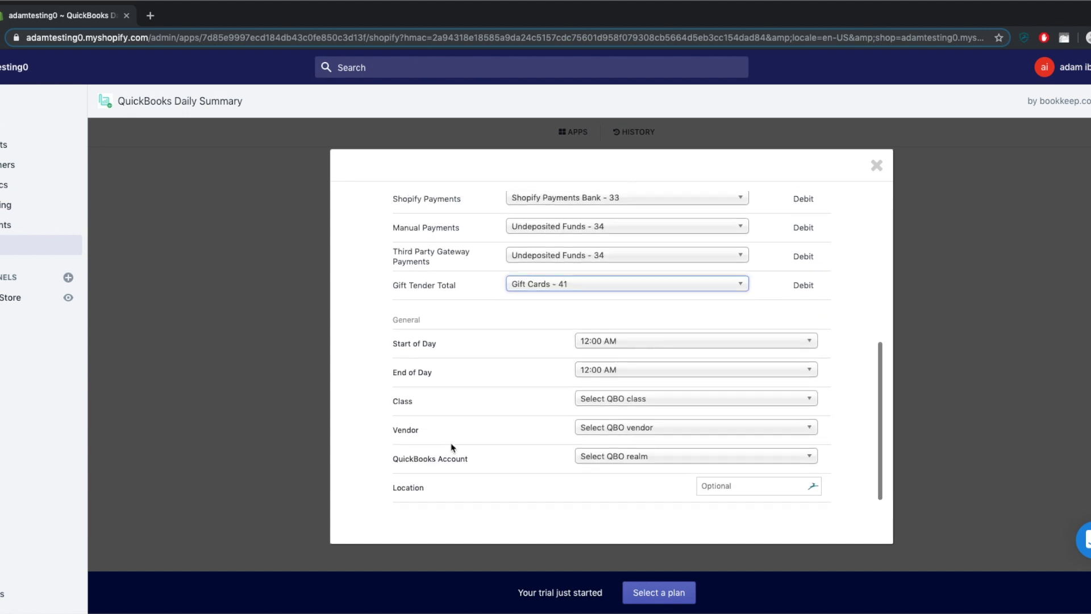
Step: Leave the QBO class unset and set the vendor to Shopify
click(612, 403)
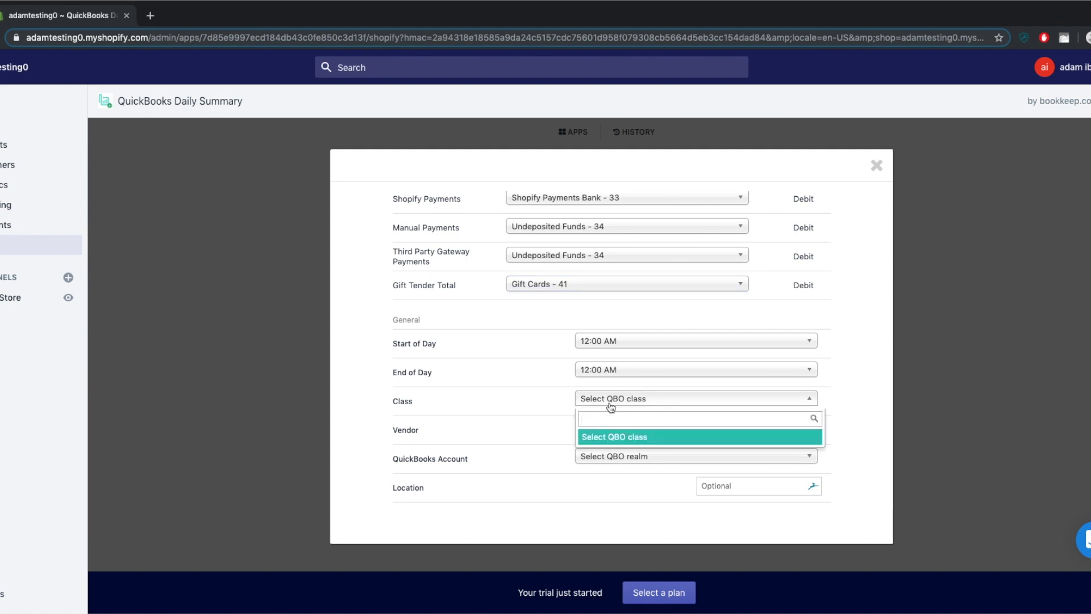
text(s)
click(501, 405)
click(803, 401)
click(507, 408)
click(613, 427)
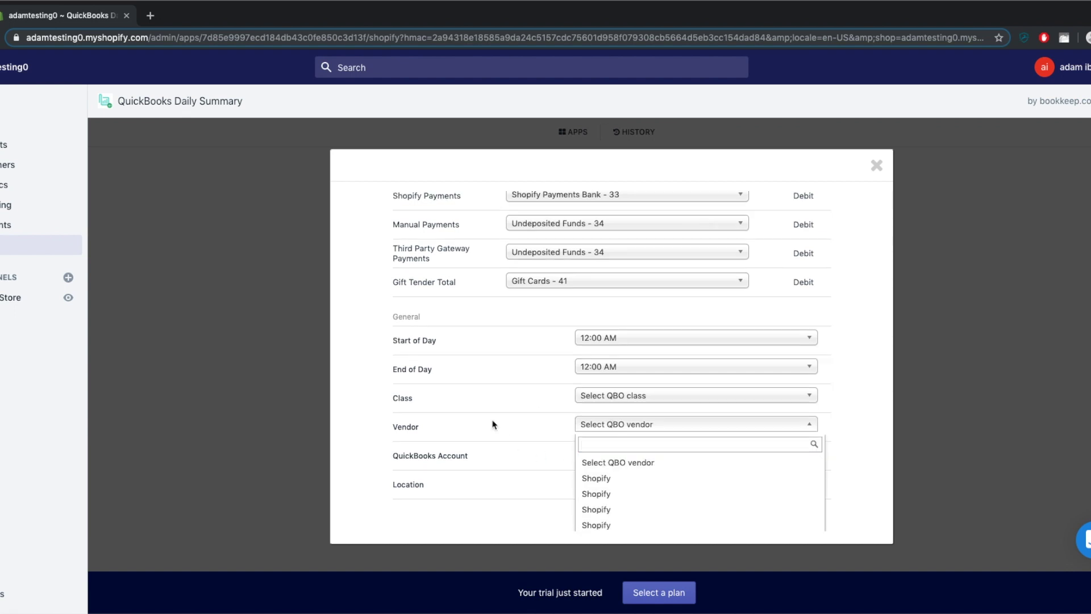
scroll(580, 439, down, 1)
click(580, 438)
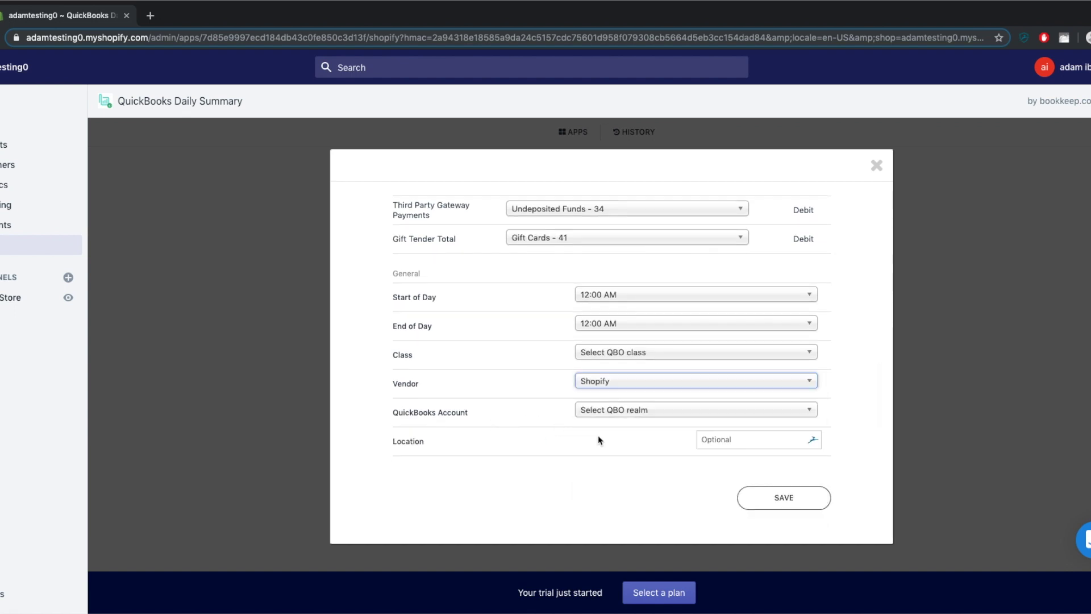
Step: Choose the App Demo Account company, enter location Third ave, and save the Ecommerce mapping
click(651, 413)
click(621, 464)
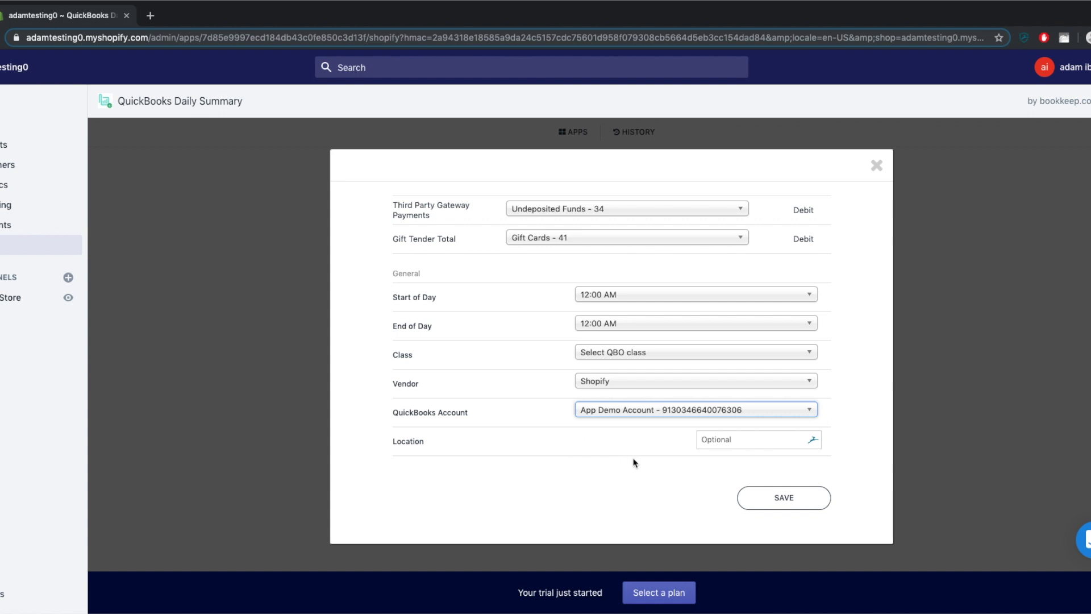
click(755, 435)
text(Third ave)
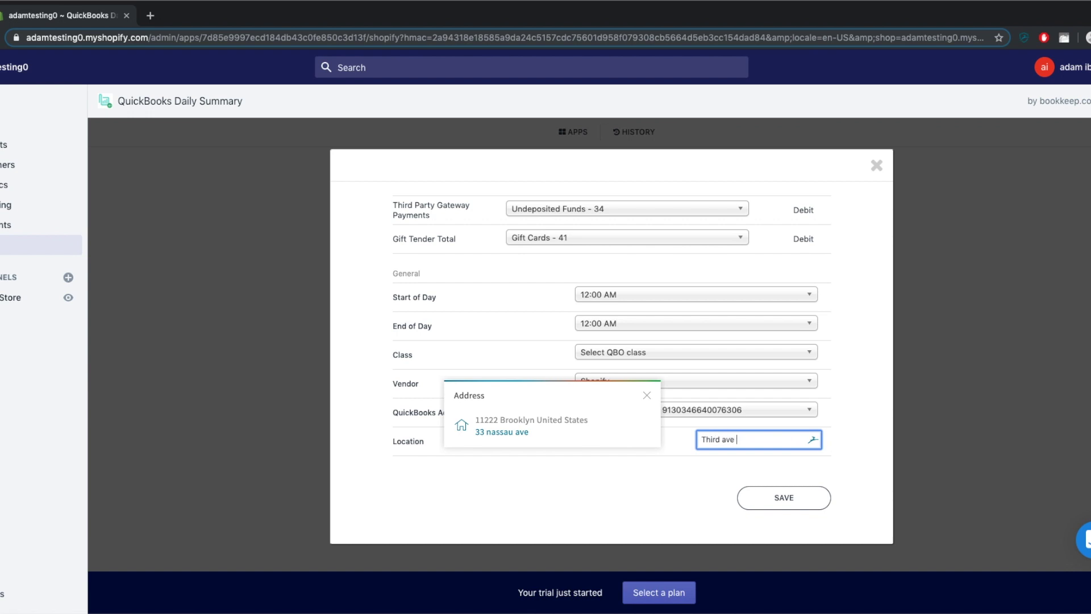
click(654, 498)
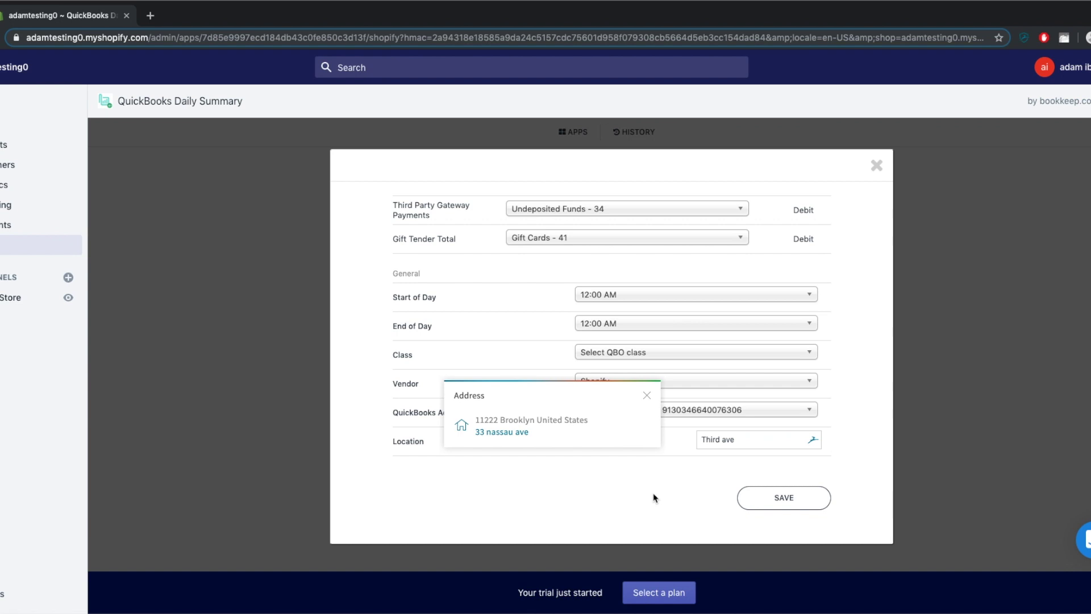
click(783, 505)
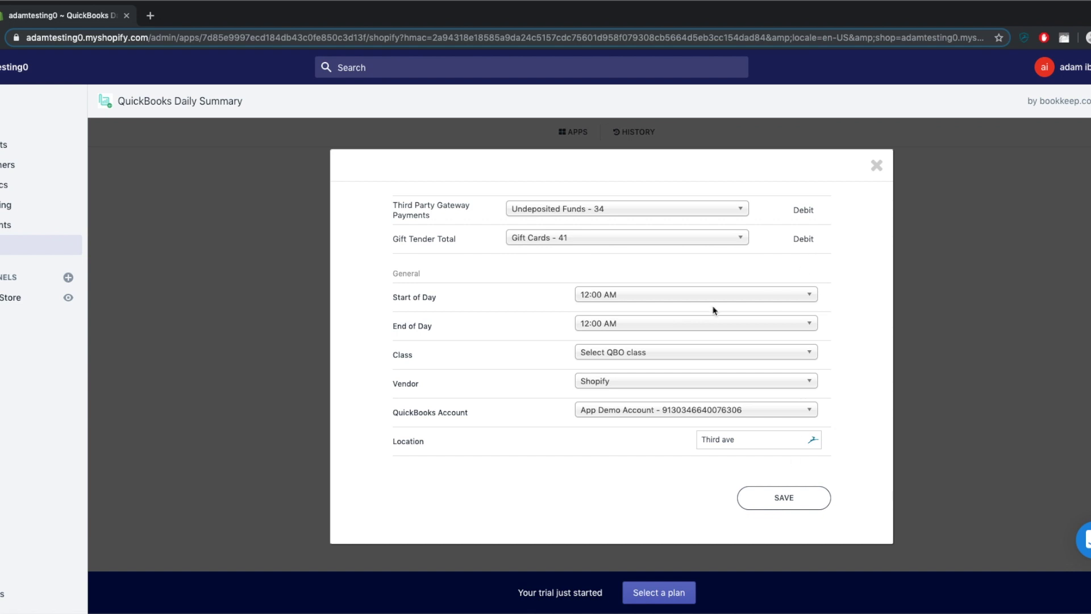
scroll(568, 292, up, 10)
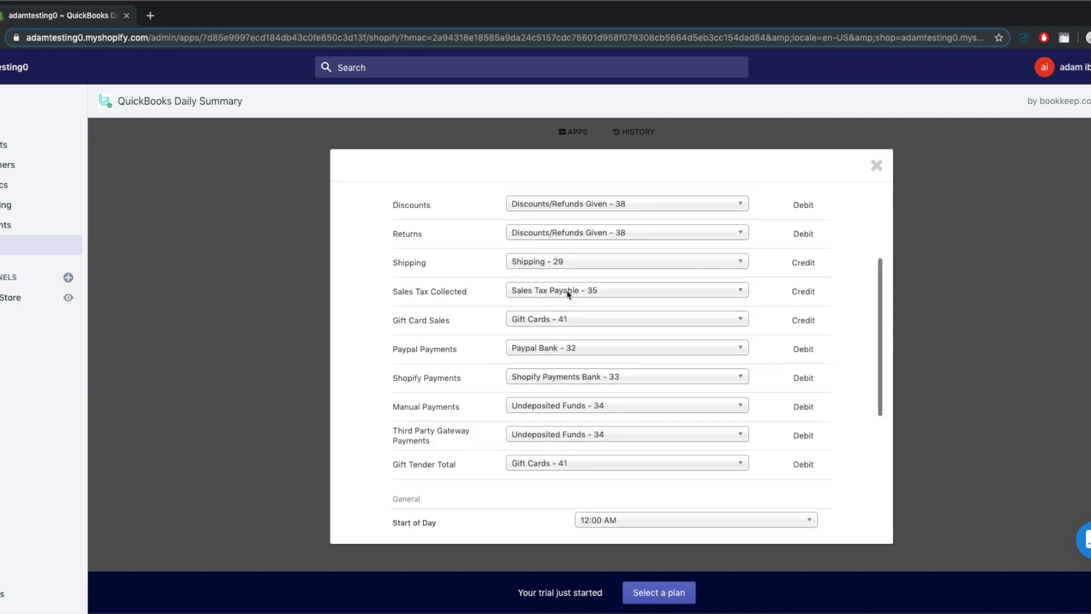
Step: Switch the mapped report to Shopify Payments Deposit
scroll(719, 282, down, 1)
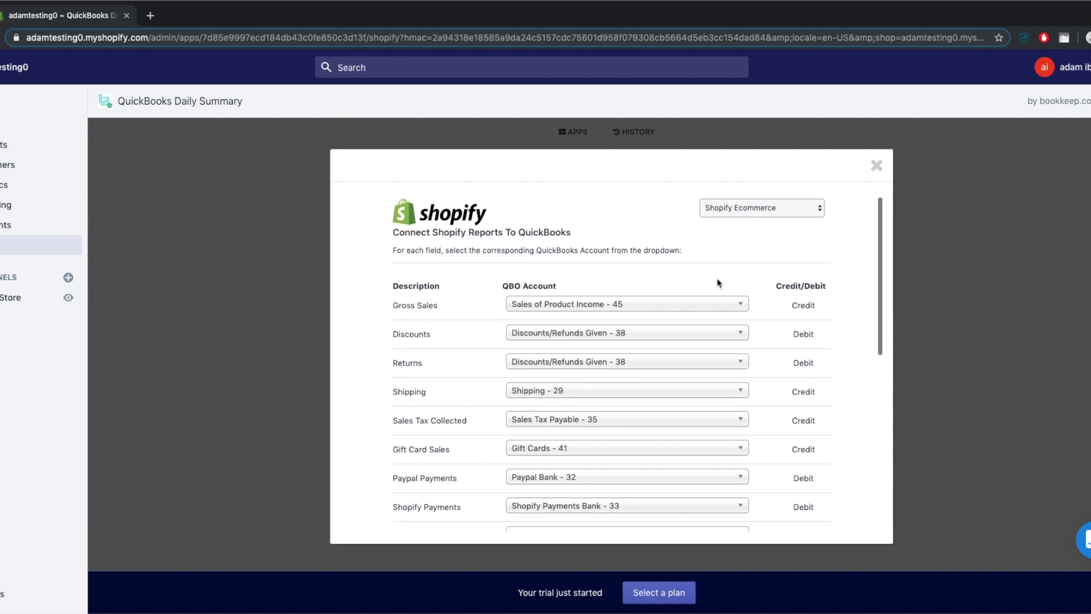
click(783, 213)
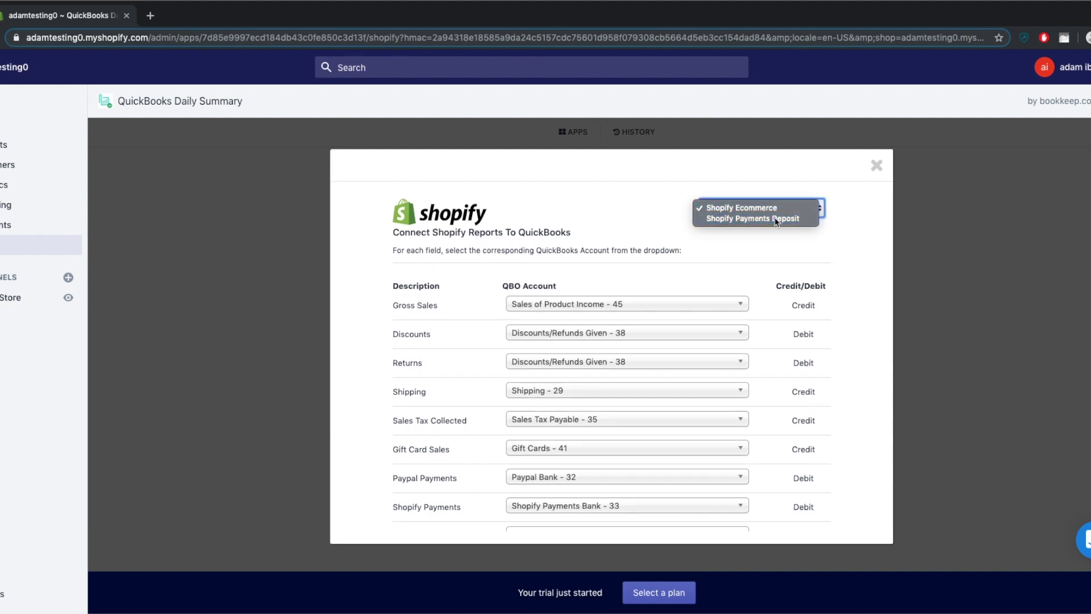
click(775, 221)
scroll(645, 281, down, 4)
scroll(646, 281, up, 2)
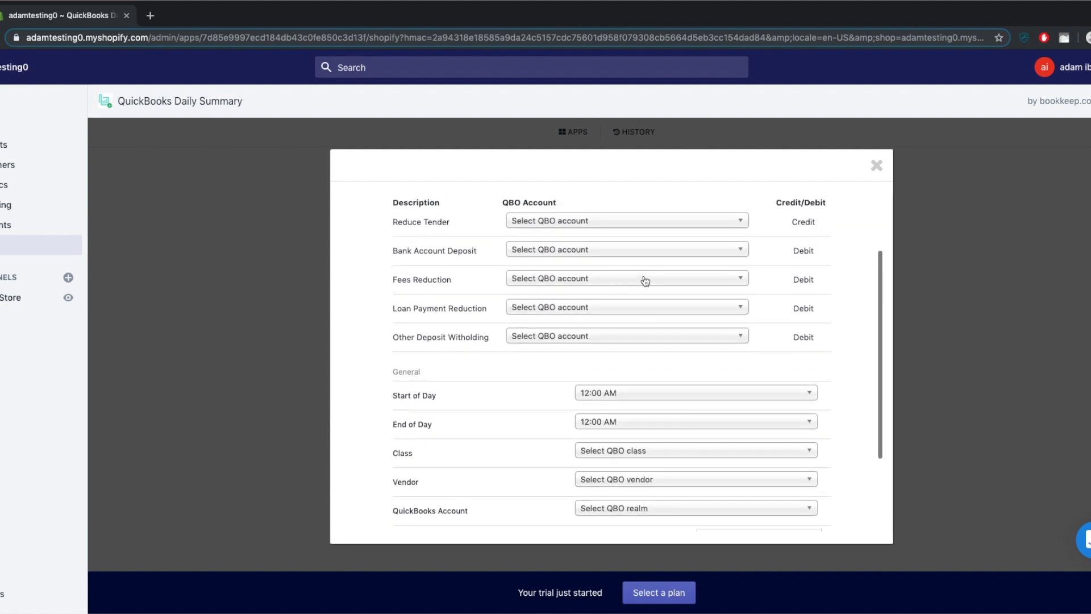
scroll(645, 281, up, 1)
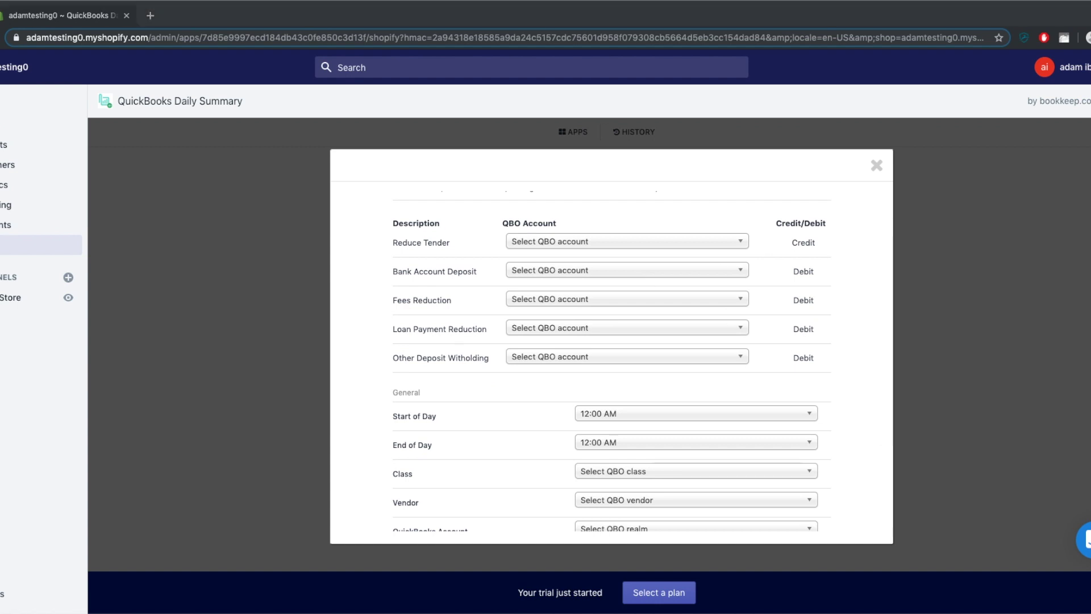
Step: Map Reduce Tender to Shopify Payments Bank - 33 and Bank Account Deposit to Paypal Bank - 32
click(643, 245)
text(ho)
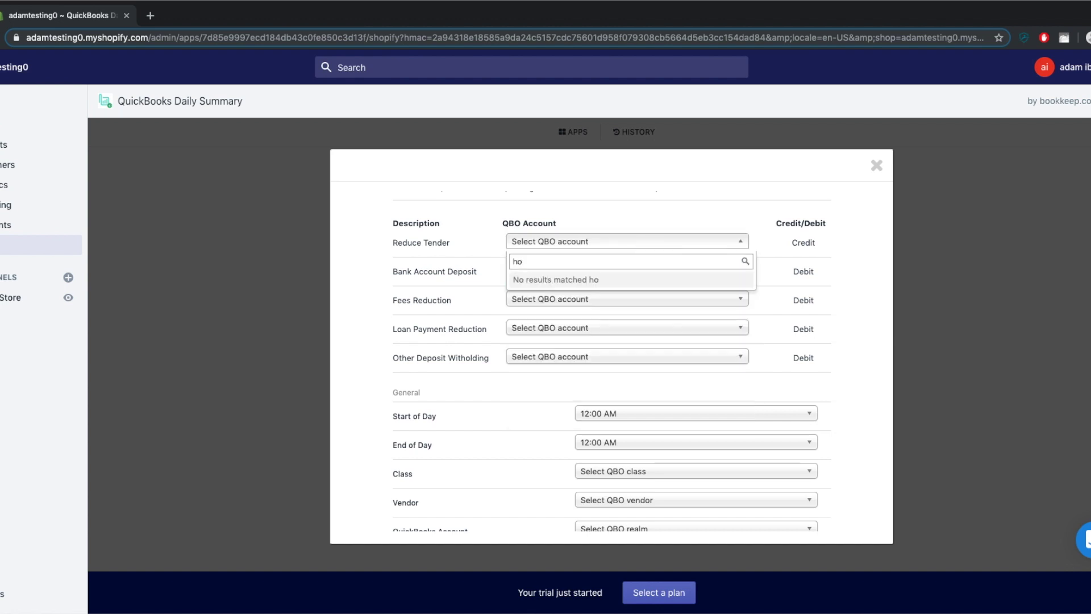
key(BackSpace)
key(BackSpace)
text(shop)
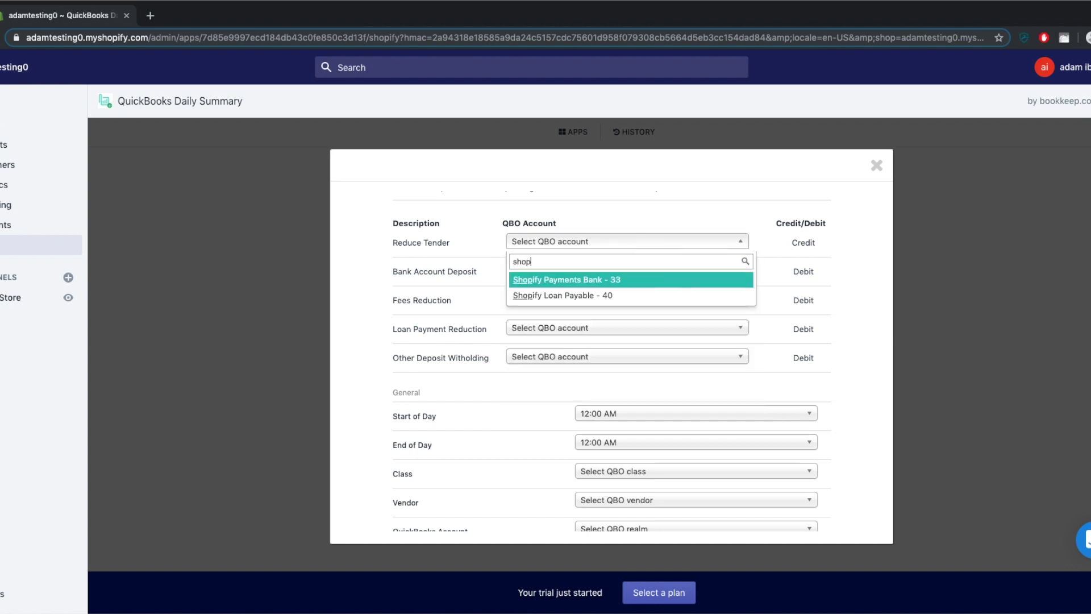
click(608, 283)
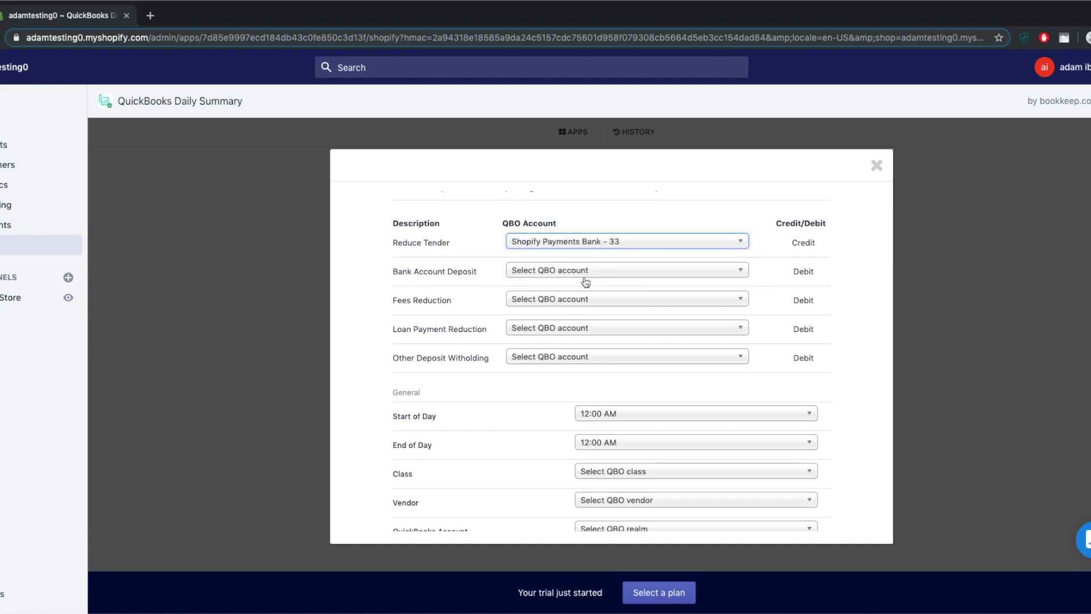
click(586, 272)
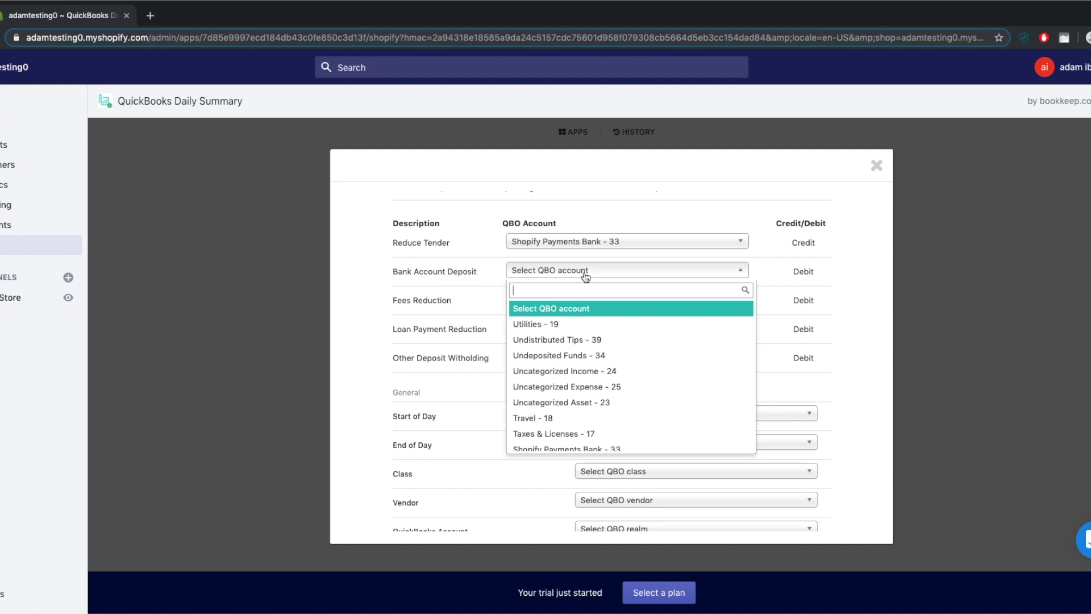
scroll(570, 399, down, 6)
scroll(570, 400, down, 5)
text(ban)
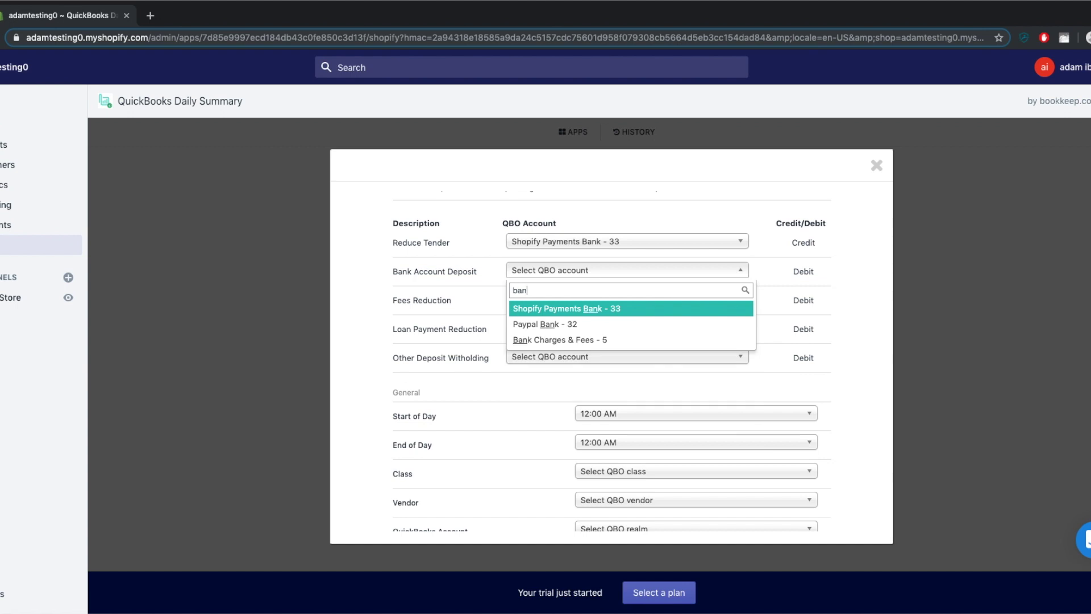
click(598, 328)
Step: Map Fees Reduction to Bank Charges & Fees - 5, and both loan/withholding lines to Shopify Loan Payable - 40
click(580, 301)
text(fee)
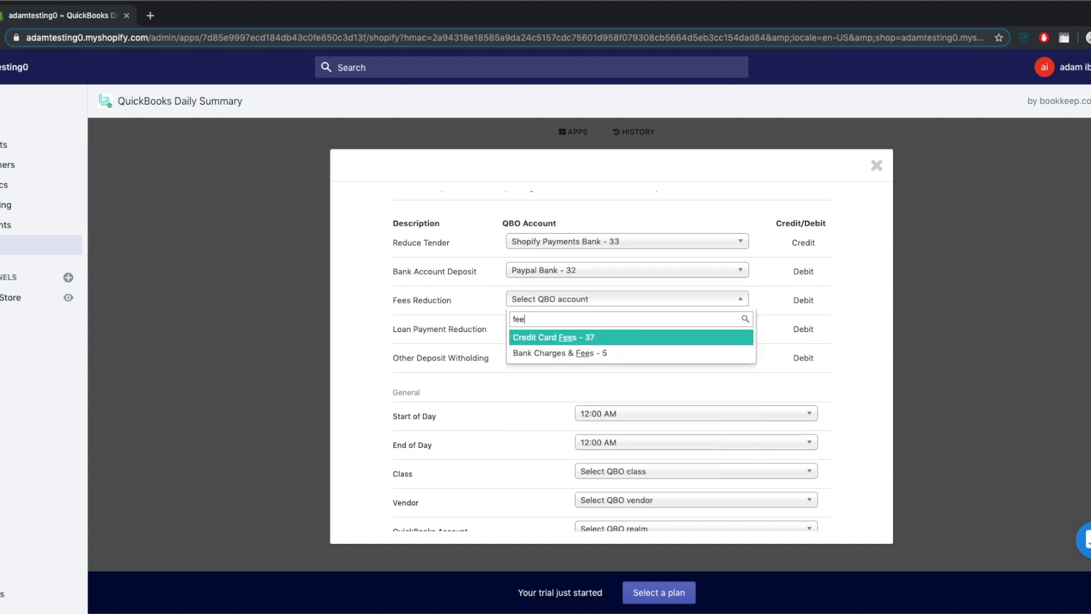
click(610, 351)
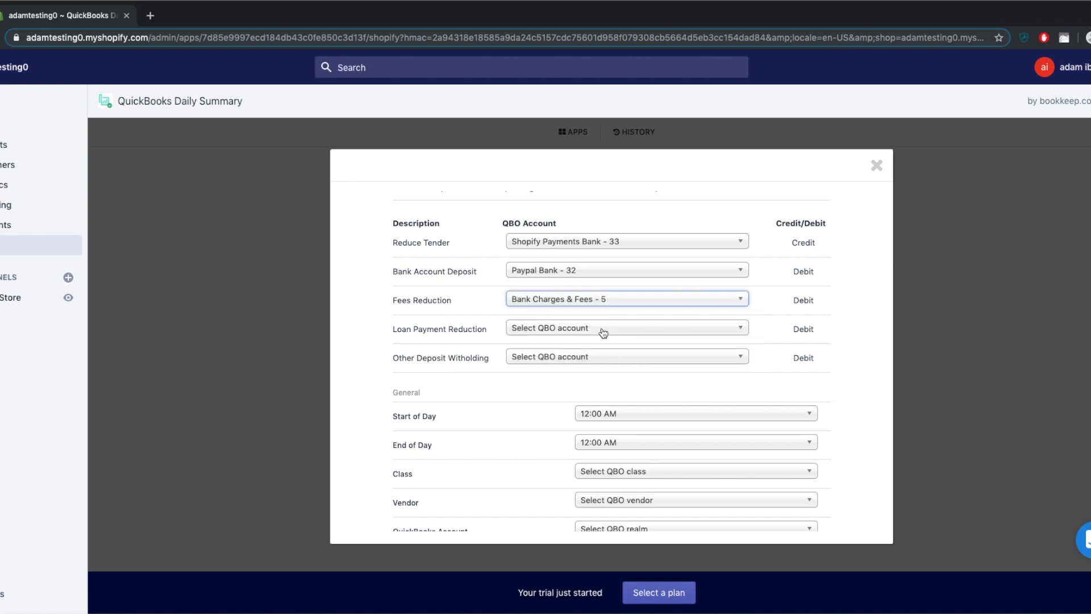
click(603, 333)
text(loa)
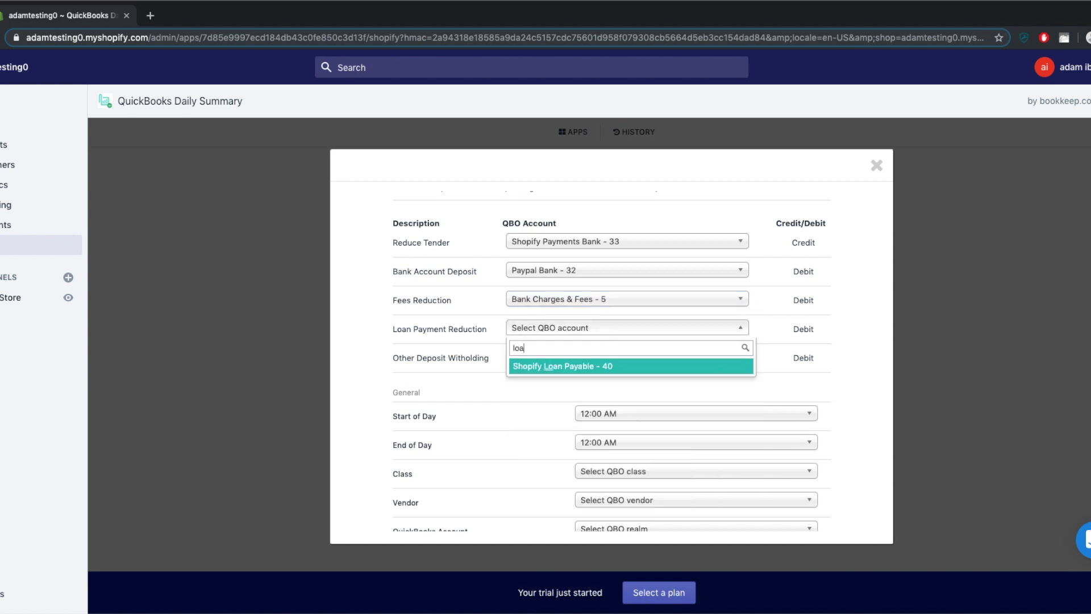
click(581, 366)
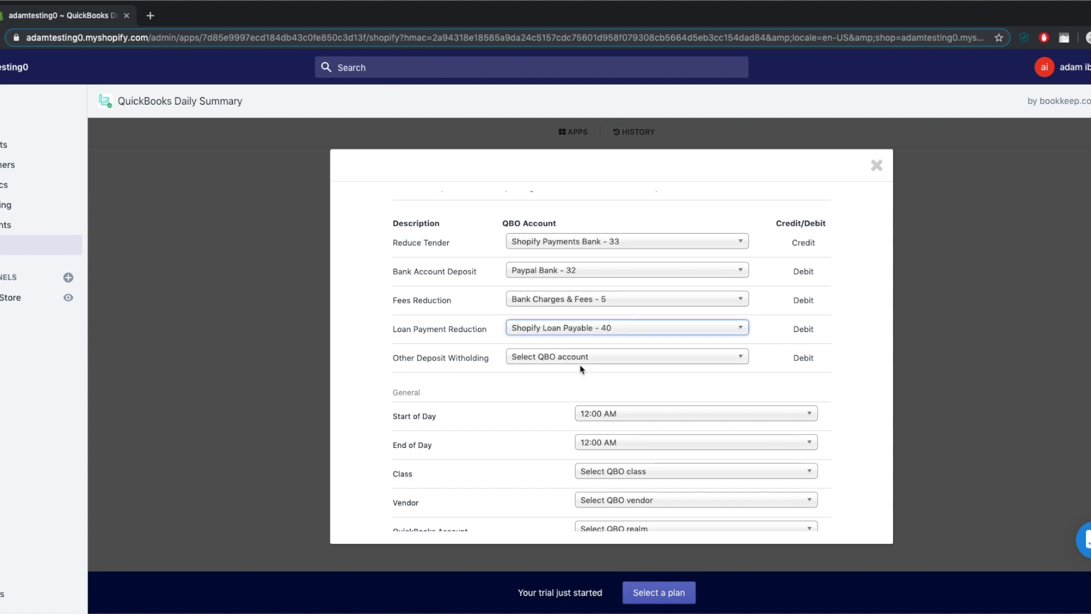
click(582, 359)
text(loa)
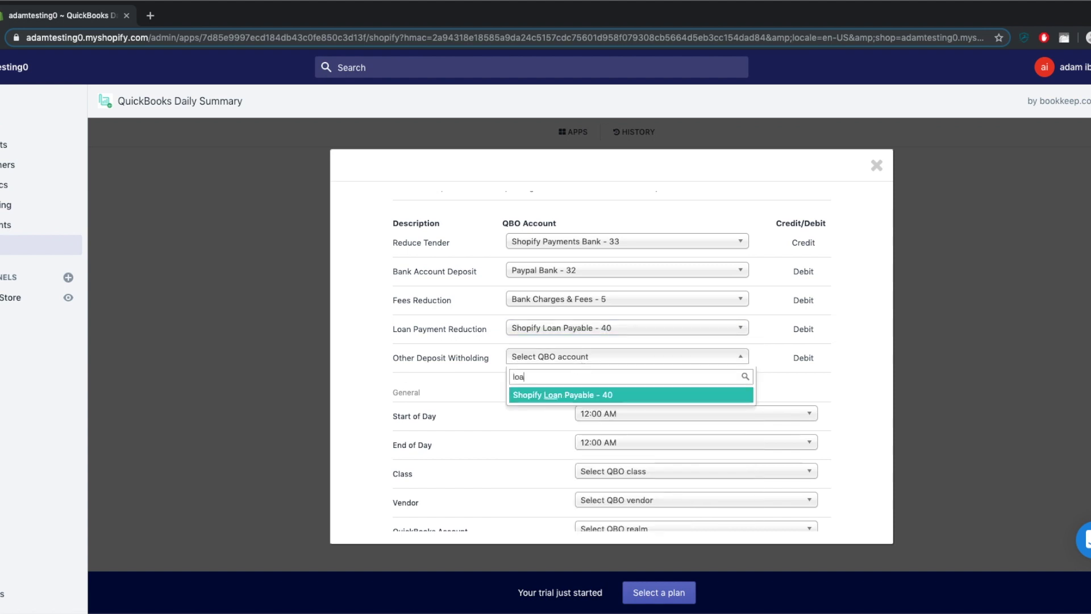
click(586, 396)
scroll(471, 458, down, 3)
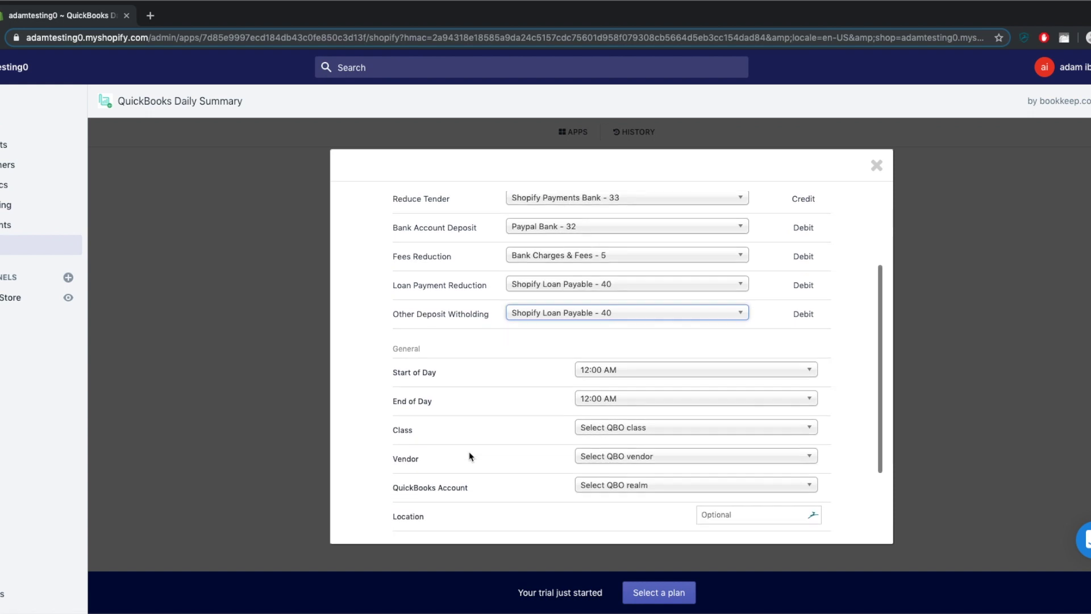
Step: Set vendor Shopify, company App Demo Account, location Third ave, and save the Payments Deposit mapping
click(607, 388)
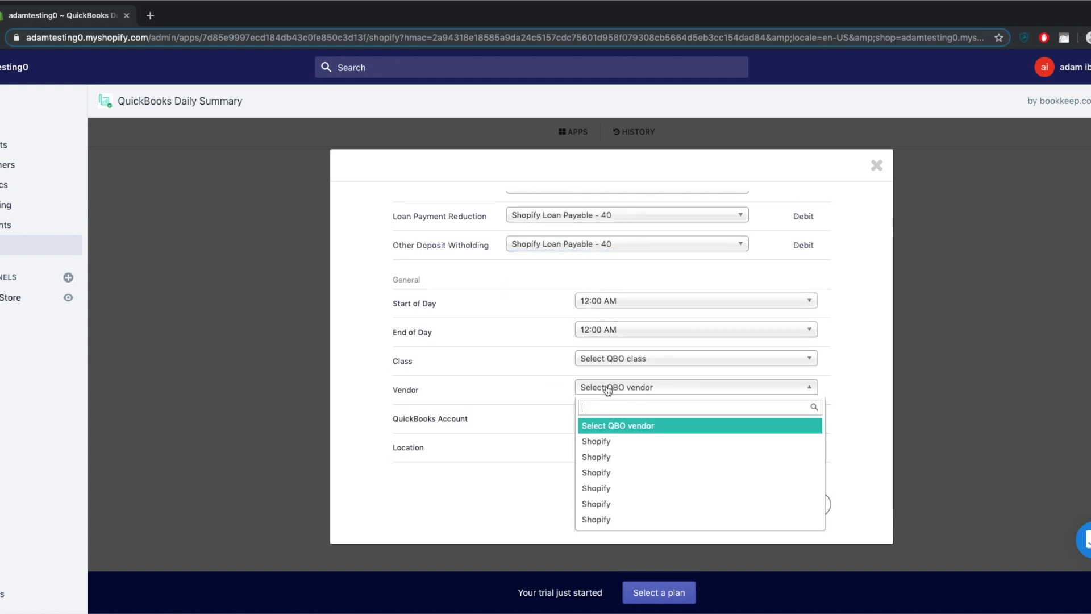
click(602, 441)
click(680, 416)
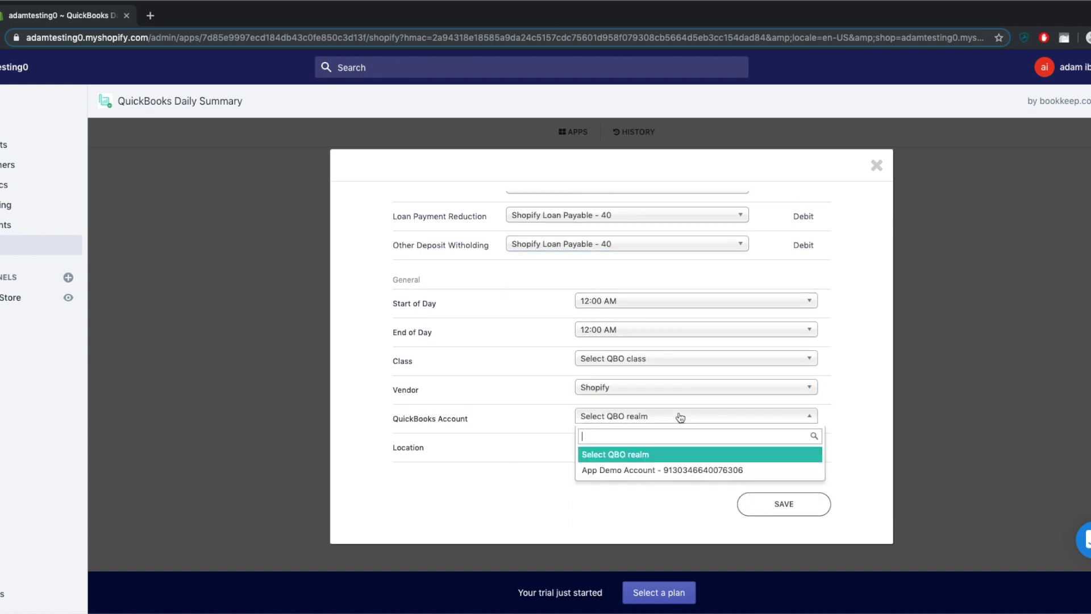
click(658, 469)
click(716, 447)
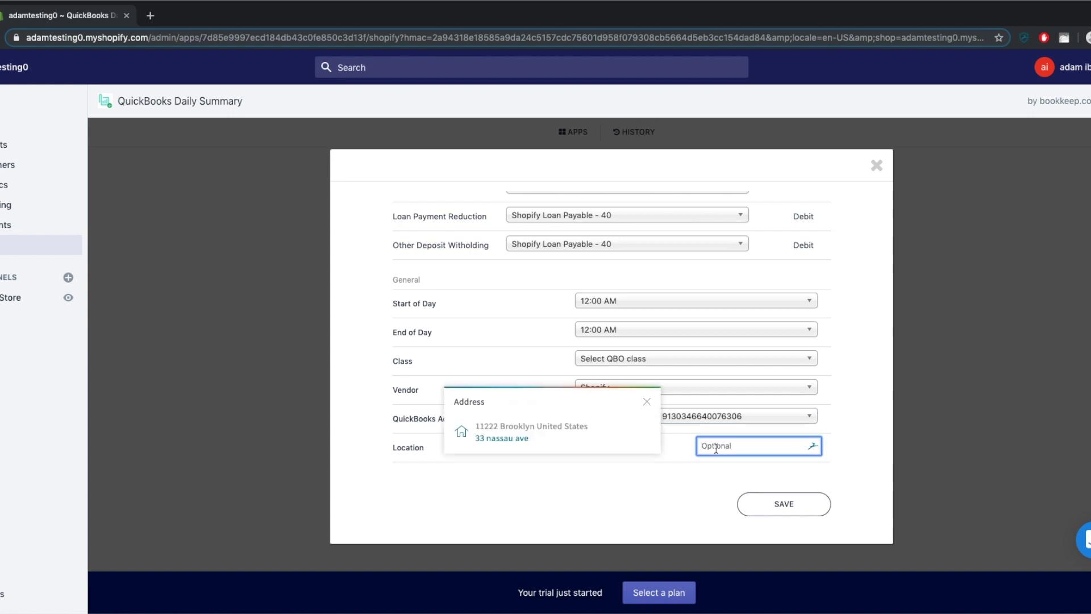
text(Third ave)
click(794, 511)
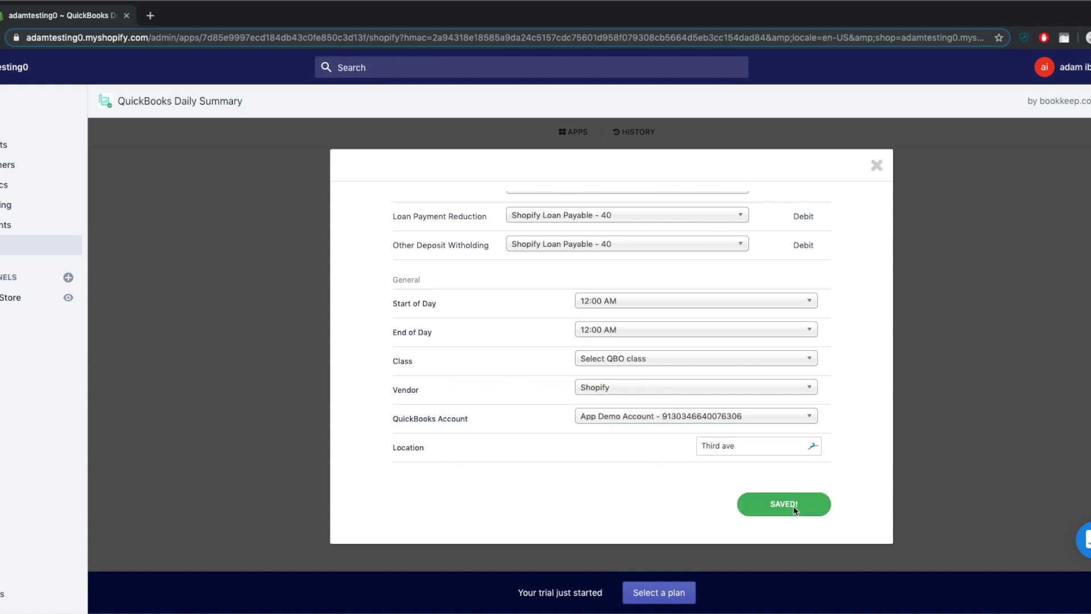
Step: Close the mapping dialog and open Run Report for Shopify Ecommerce dated 2019-09-05
click(876, 167)
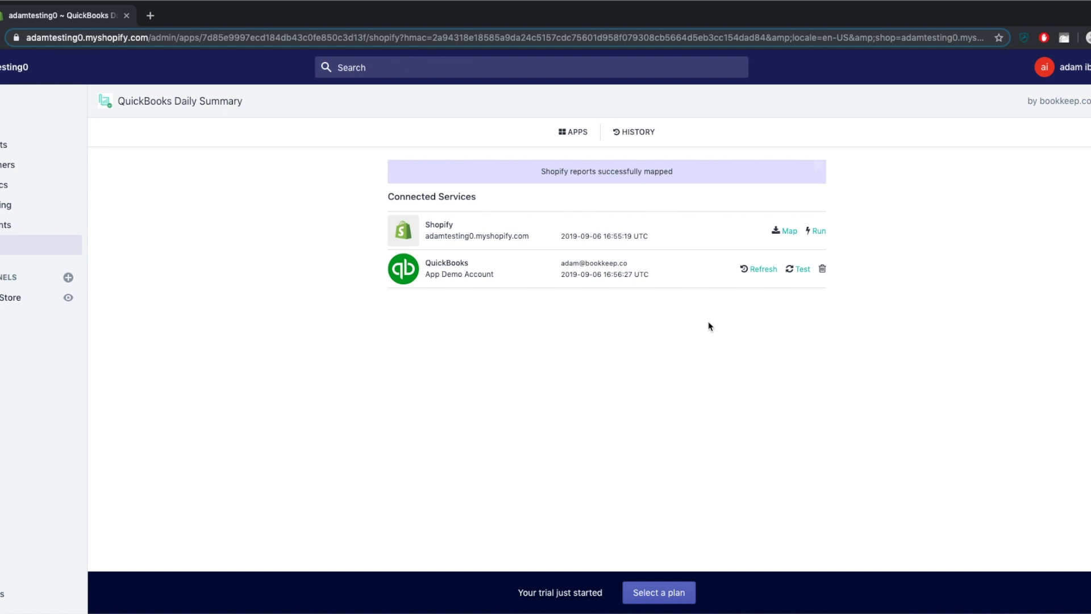
click(817, 231)
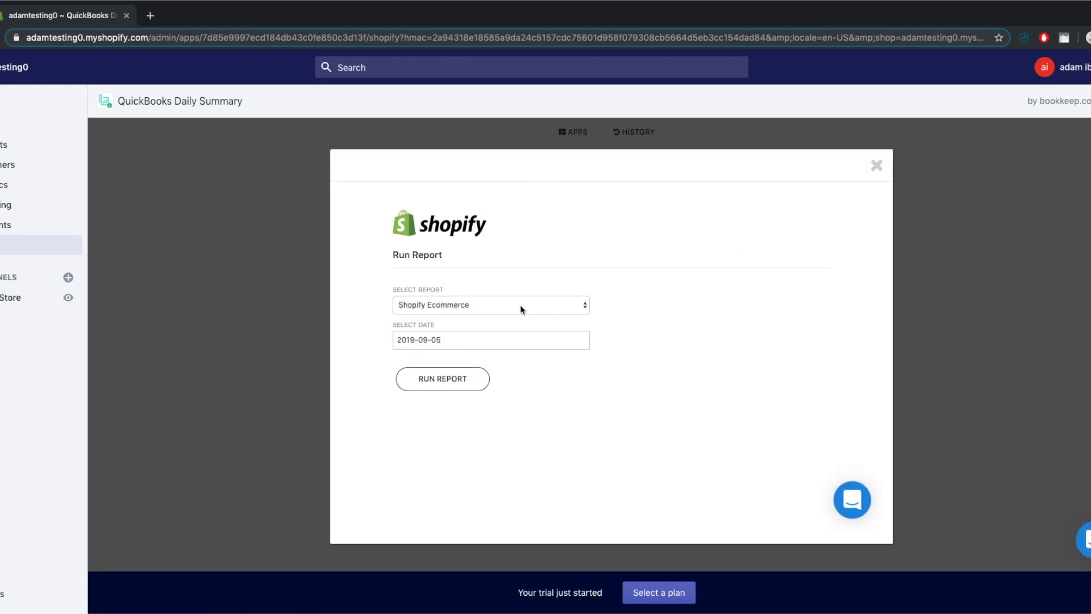
click(518, 307)
click(604, 316)
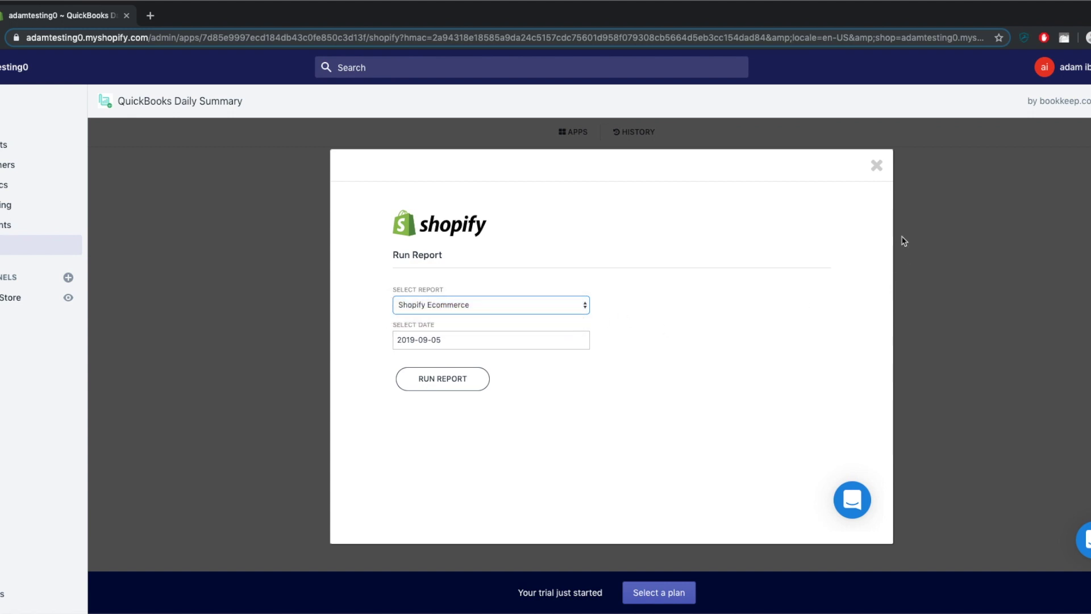